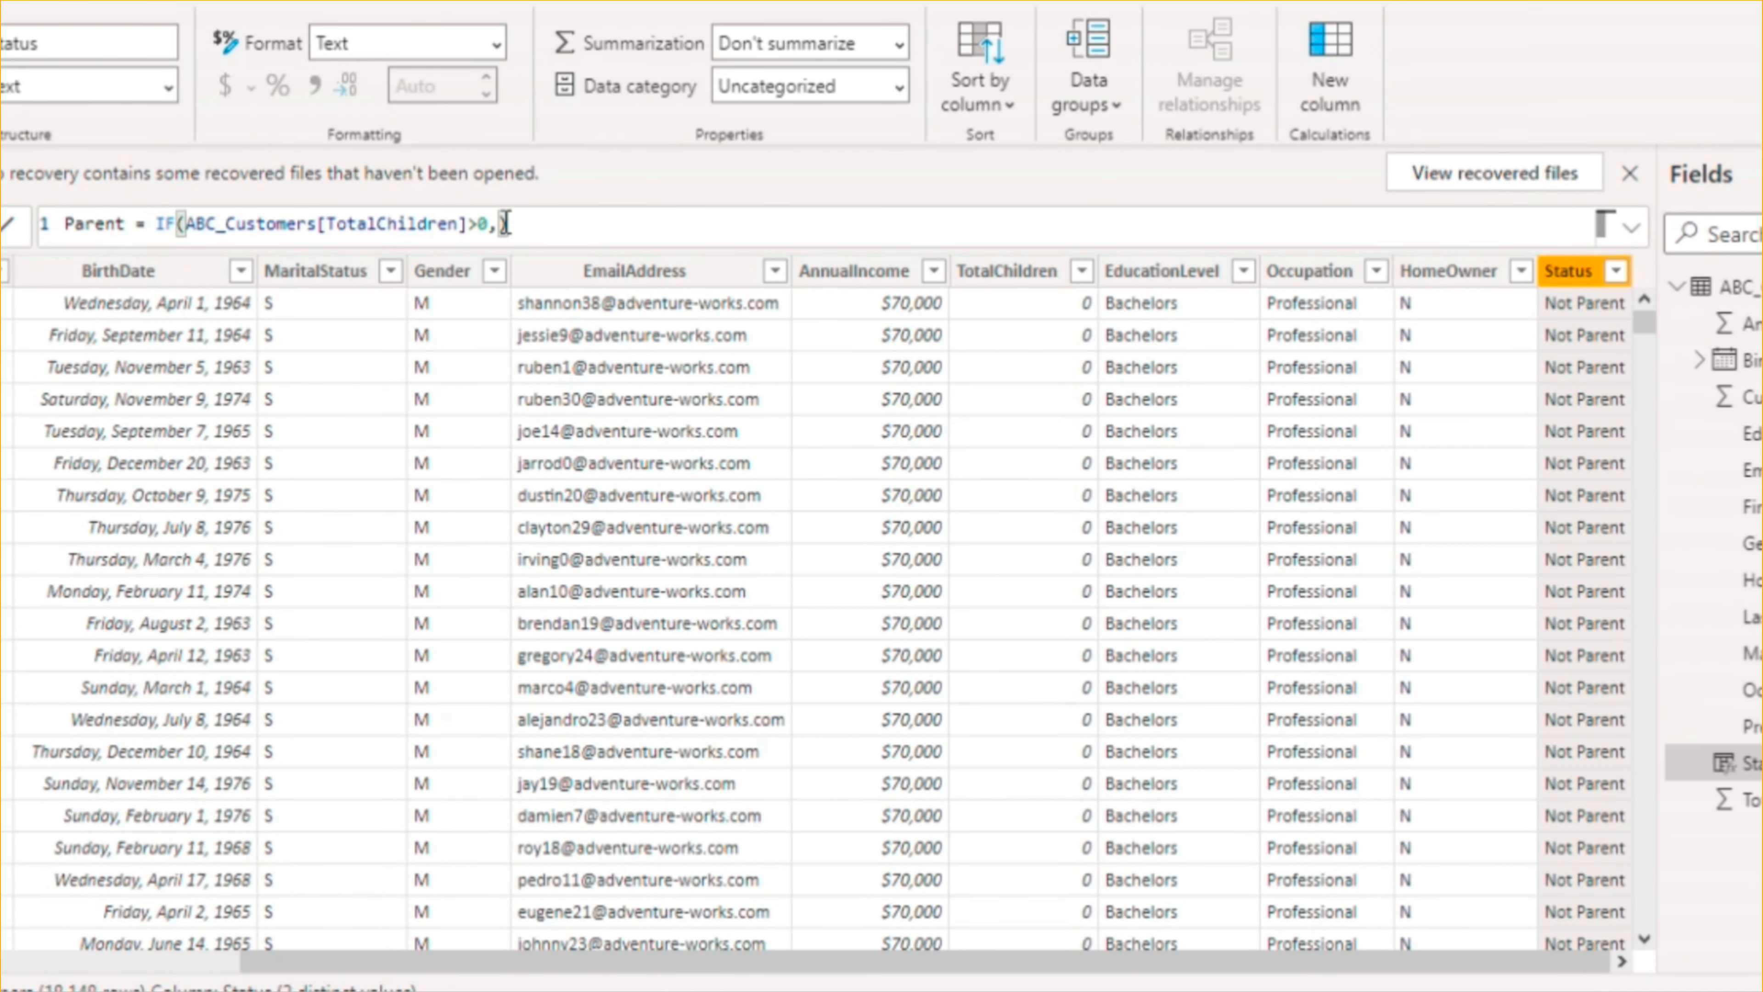
Step: Complete the Parent column's IF formula so TotalChildren above 0 returns "Yes" and anything else returns "No", and check the rows
{"action": "type", "text": "\"Yes\",\""}
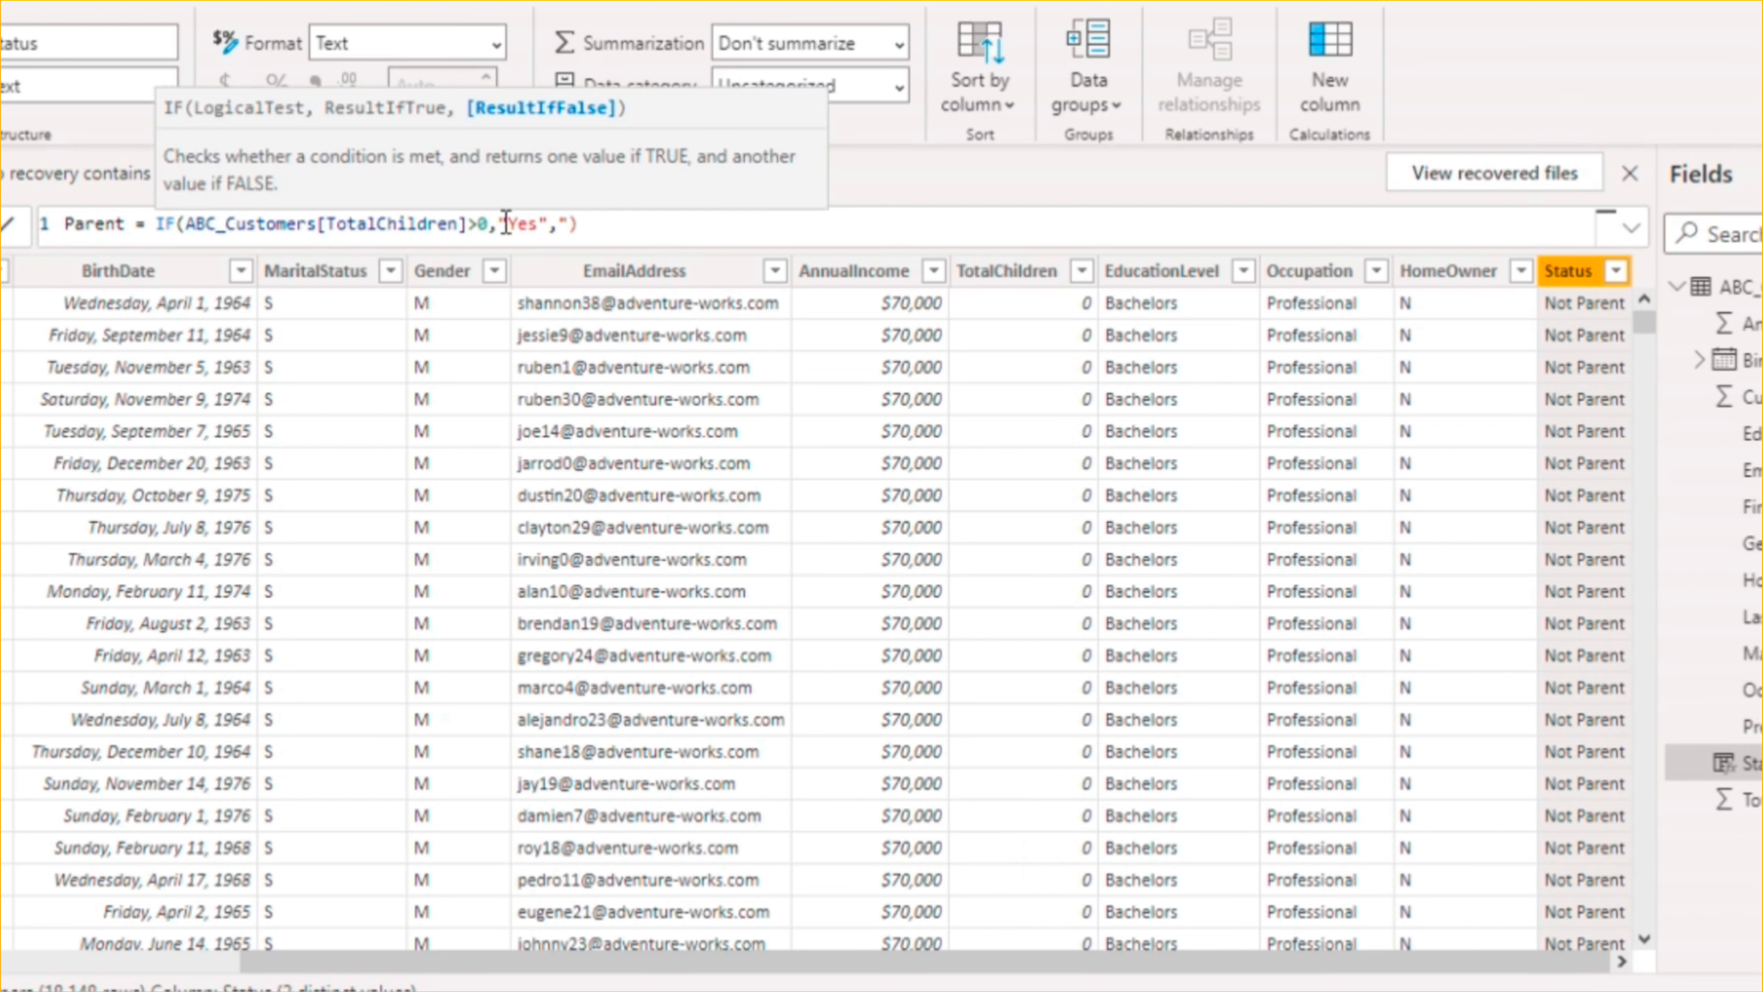
{"action": "type", "text": "No\""}
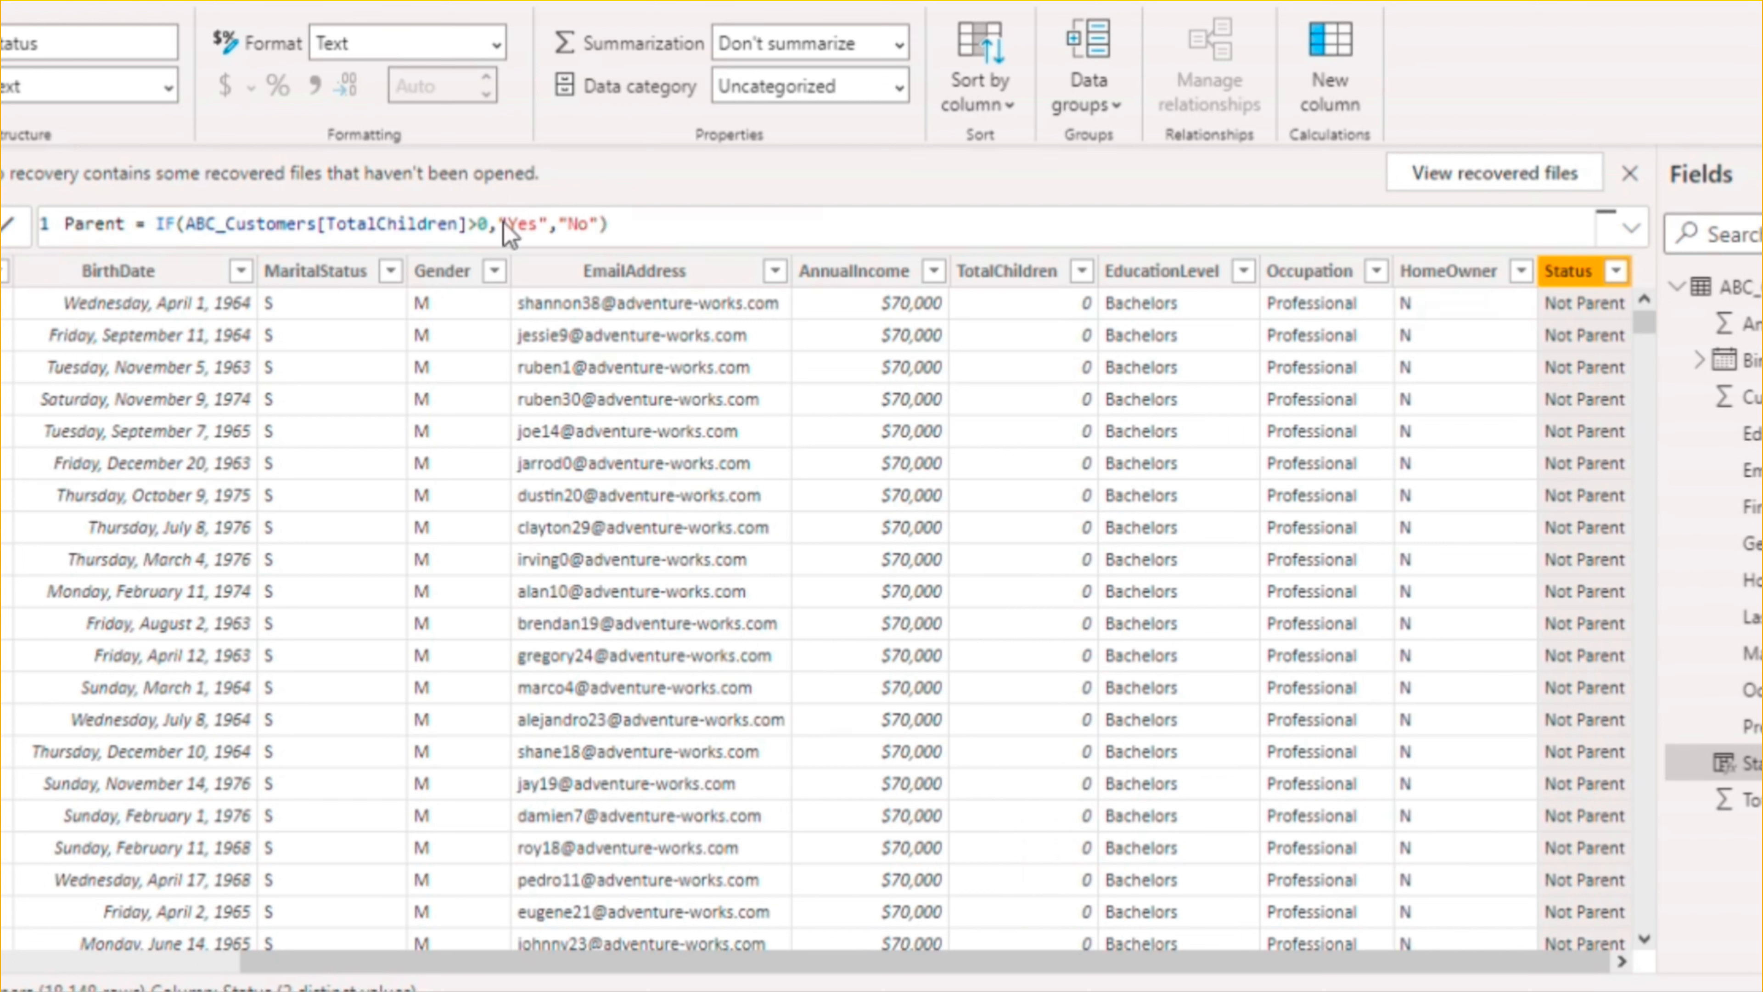
{"action": "key", "text": "Return"}
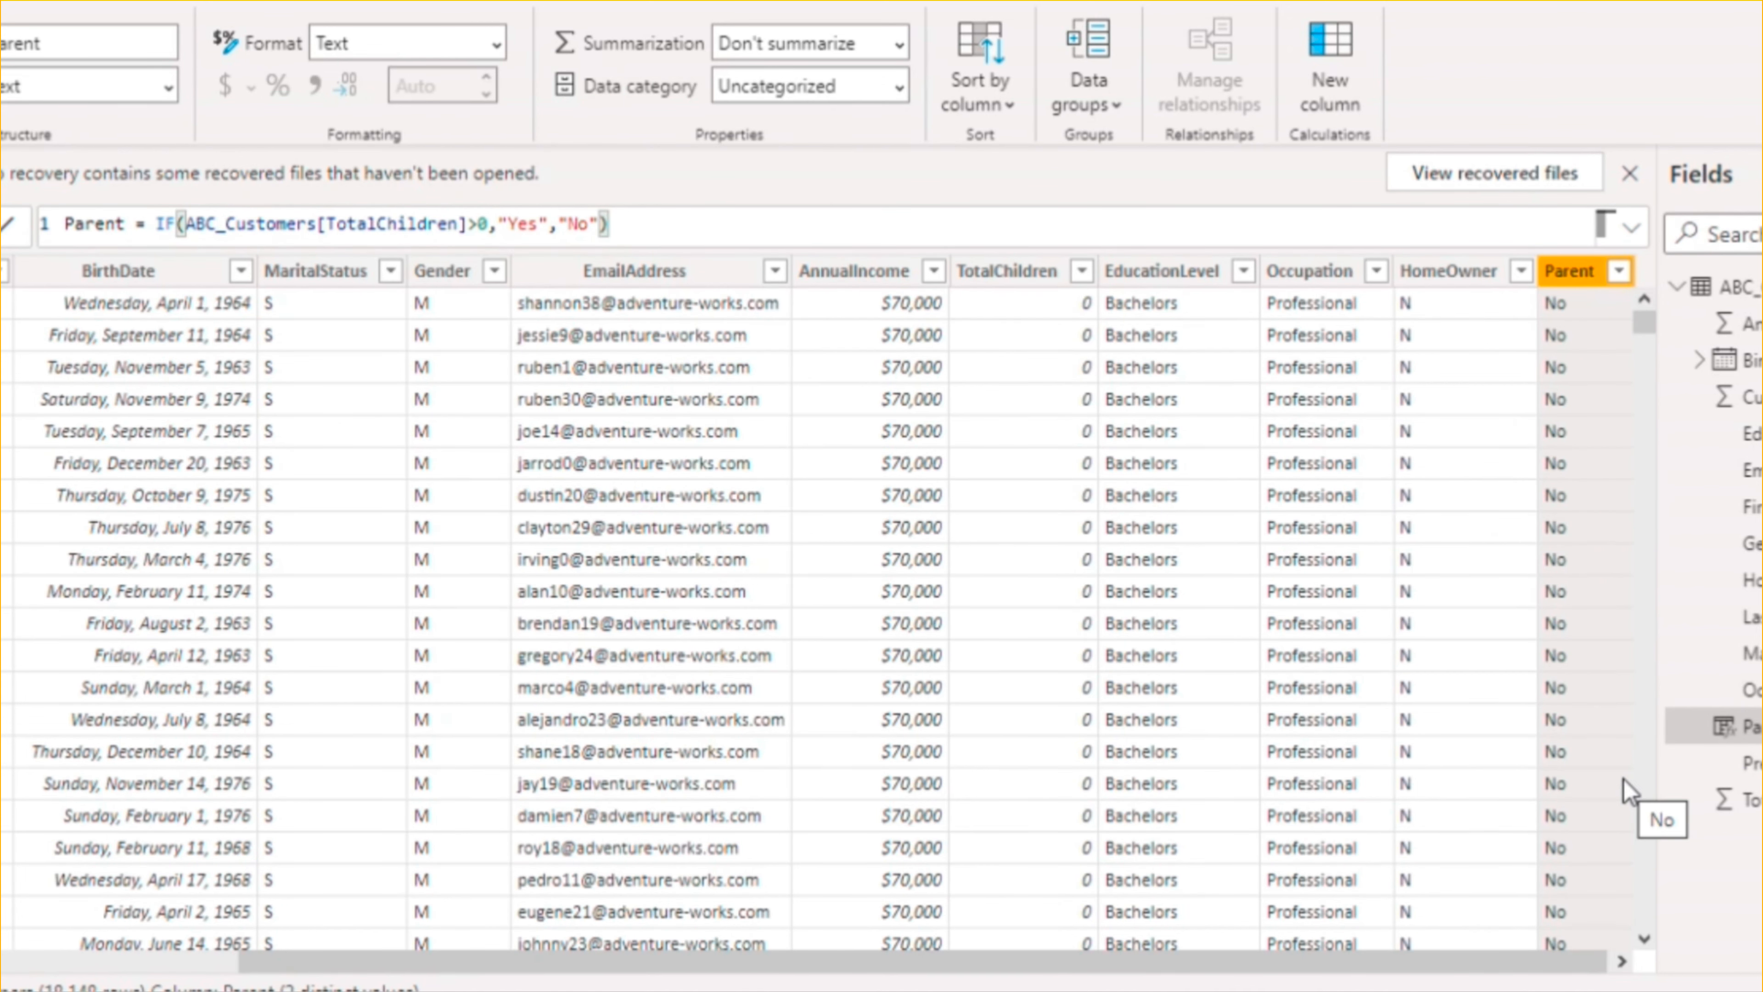
{"action": "scroll", "coordinate": [1648, 347], "scroll_direction": "down", "scroll_amount": 15}
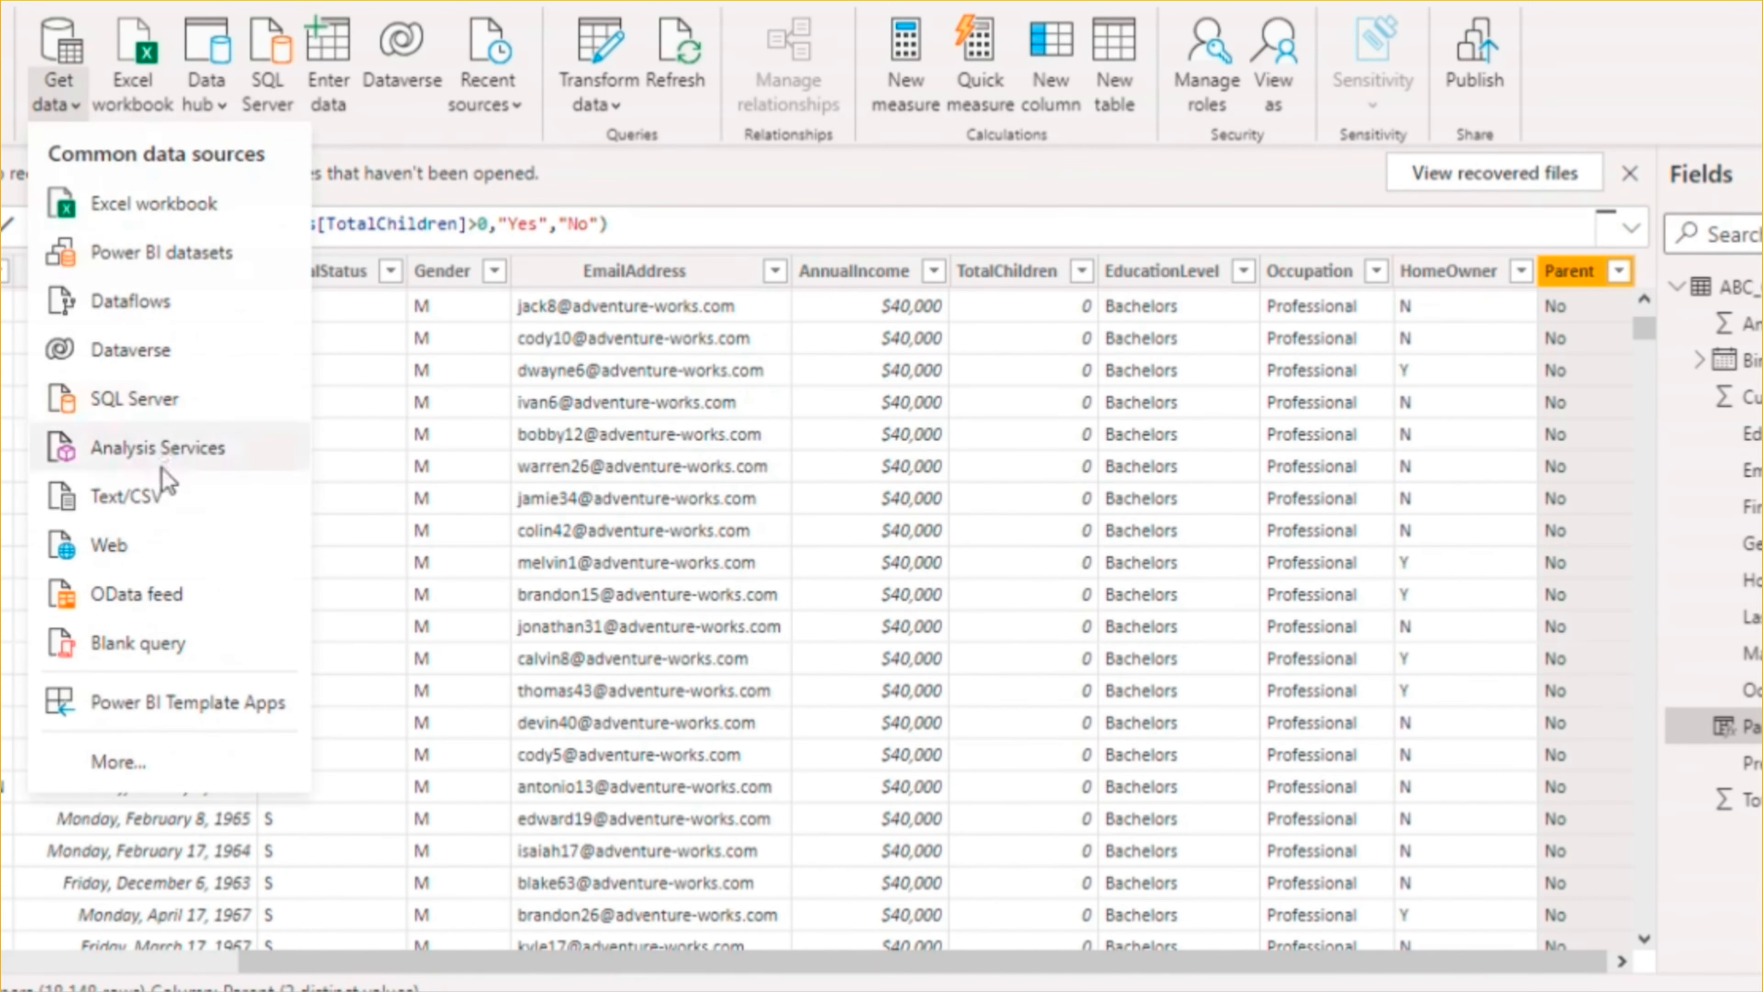
Step: Import the ABC_Calendar text/CSV file and load it into the data model
{"action": "left_click", "coordinate": [161, 481]}
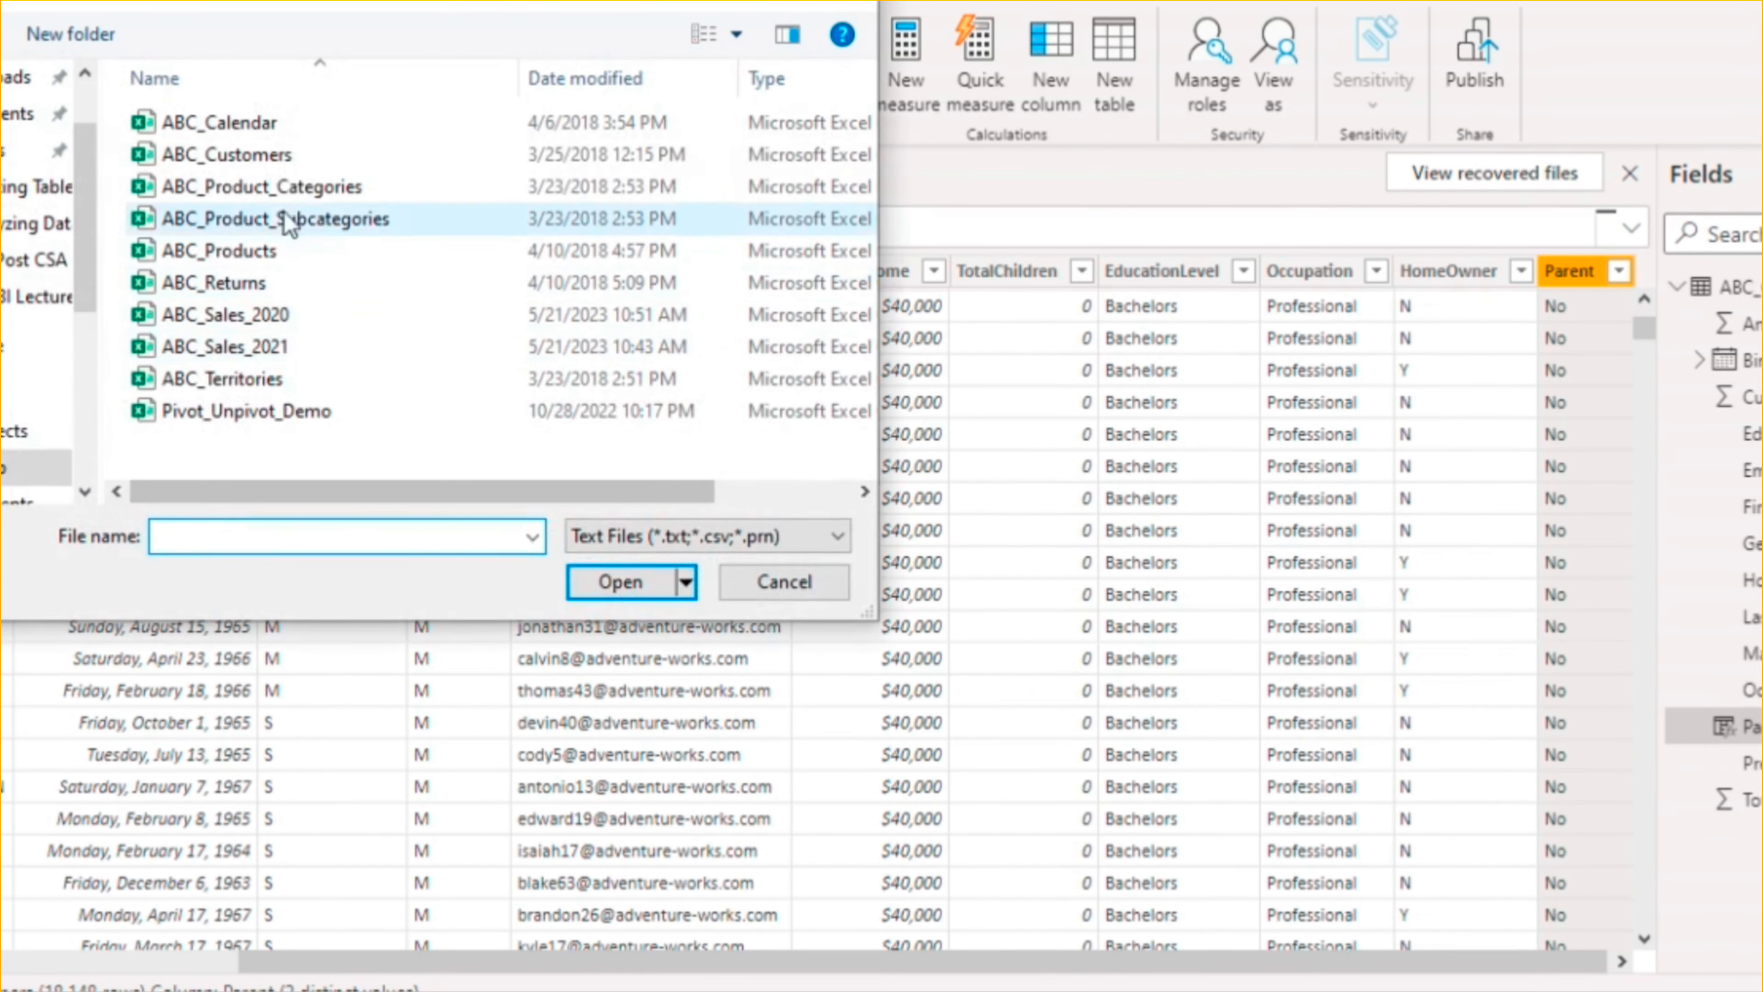
{"action": "left_click", "coordinate": [302, 125]}
{"action": "left_click", "coordinate": [783, 581]}
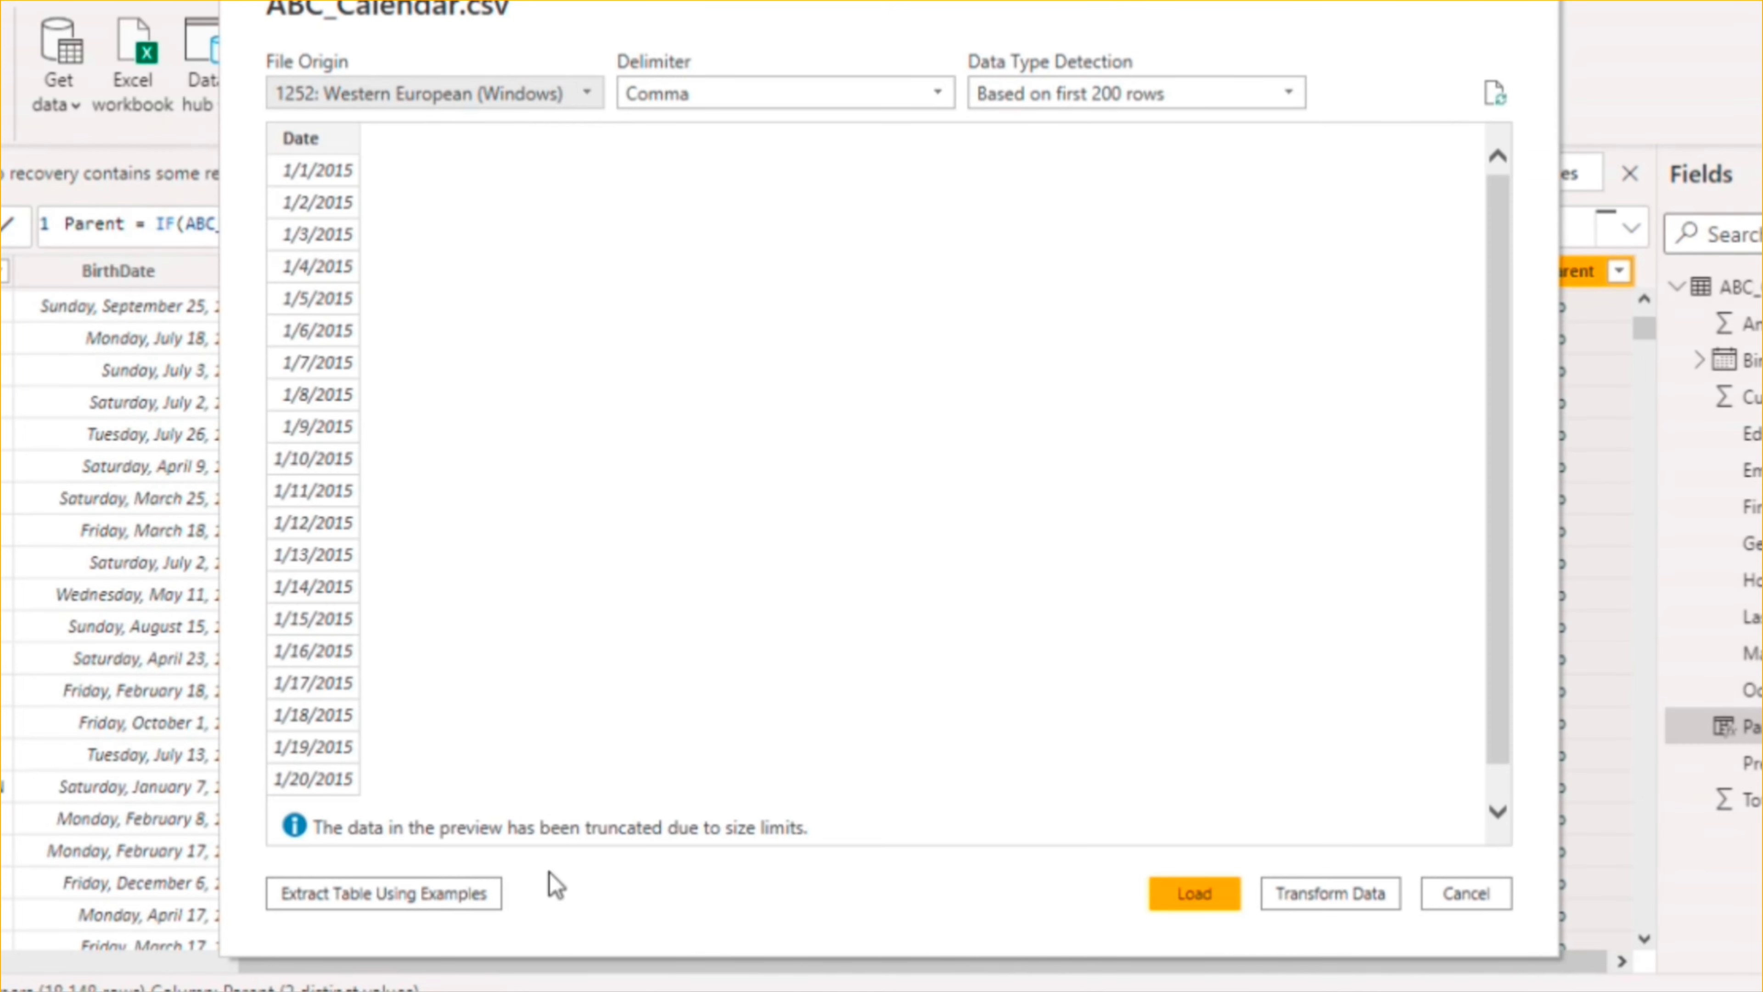
{"action": "left_click", "coordinate": [1216, 898]}
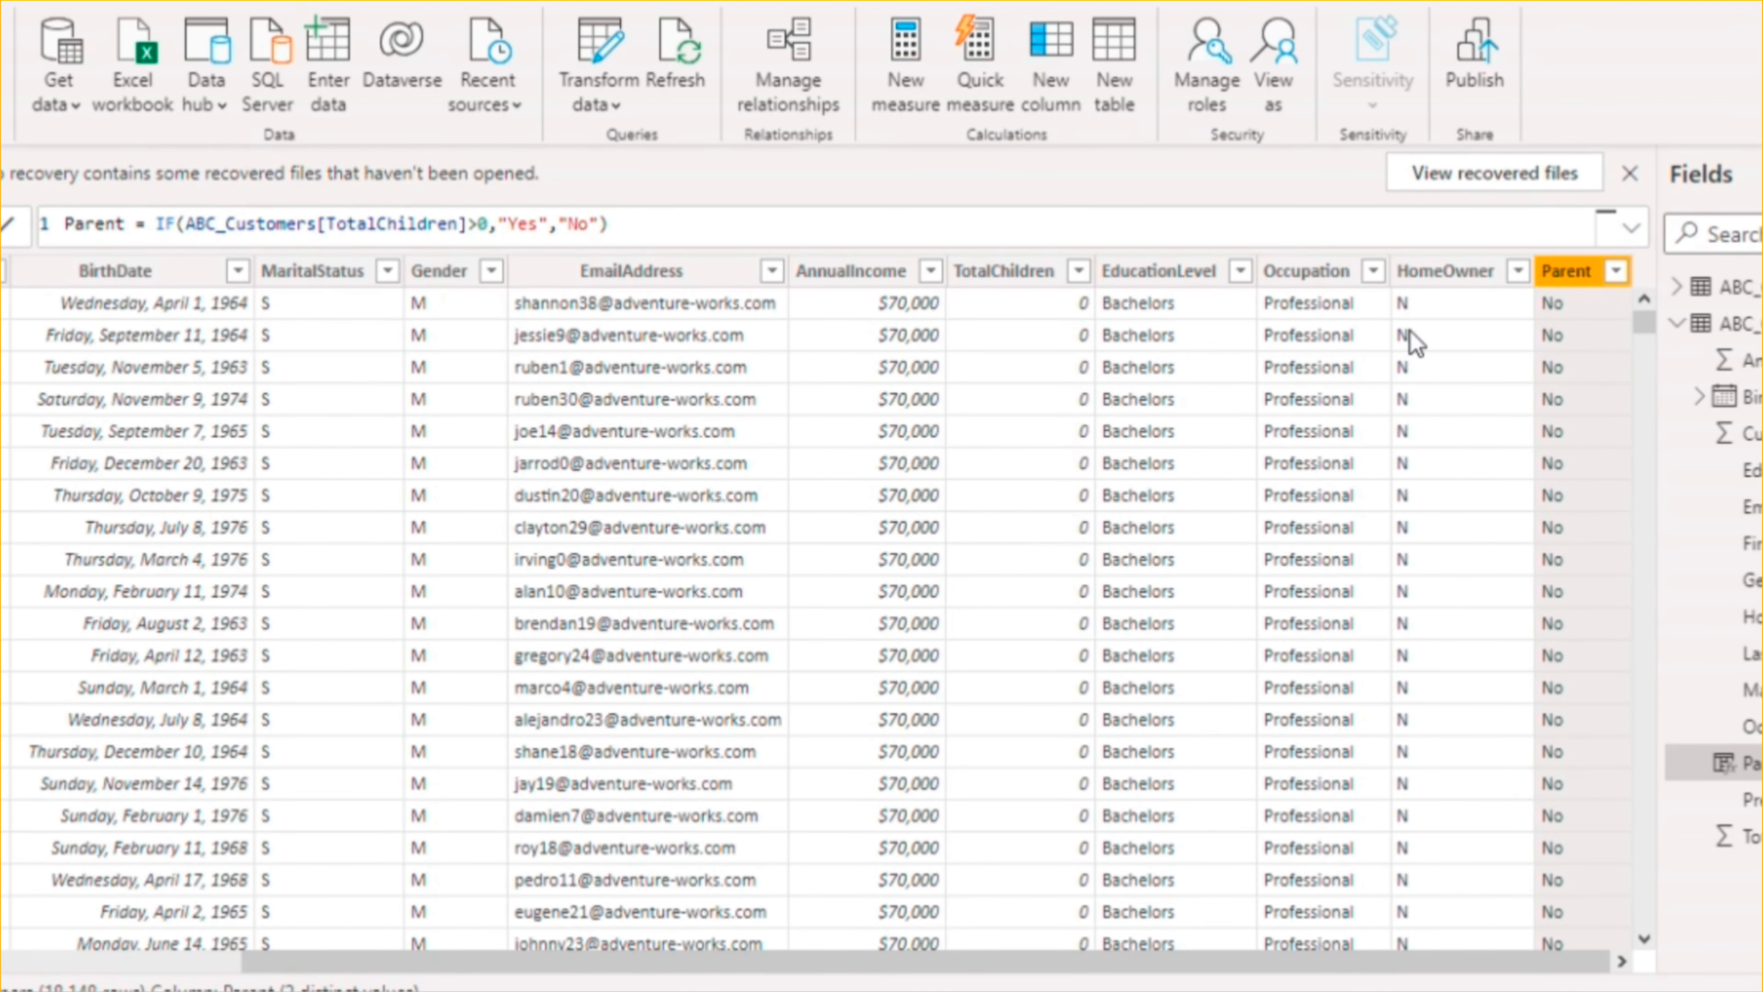
Step: Show the ABC_Calendar table's data and add a new calculated column to it
{"action": "left_click", "coordinate": [1740, 287]}
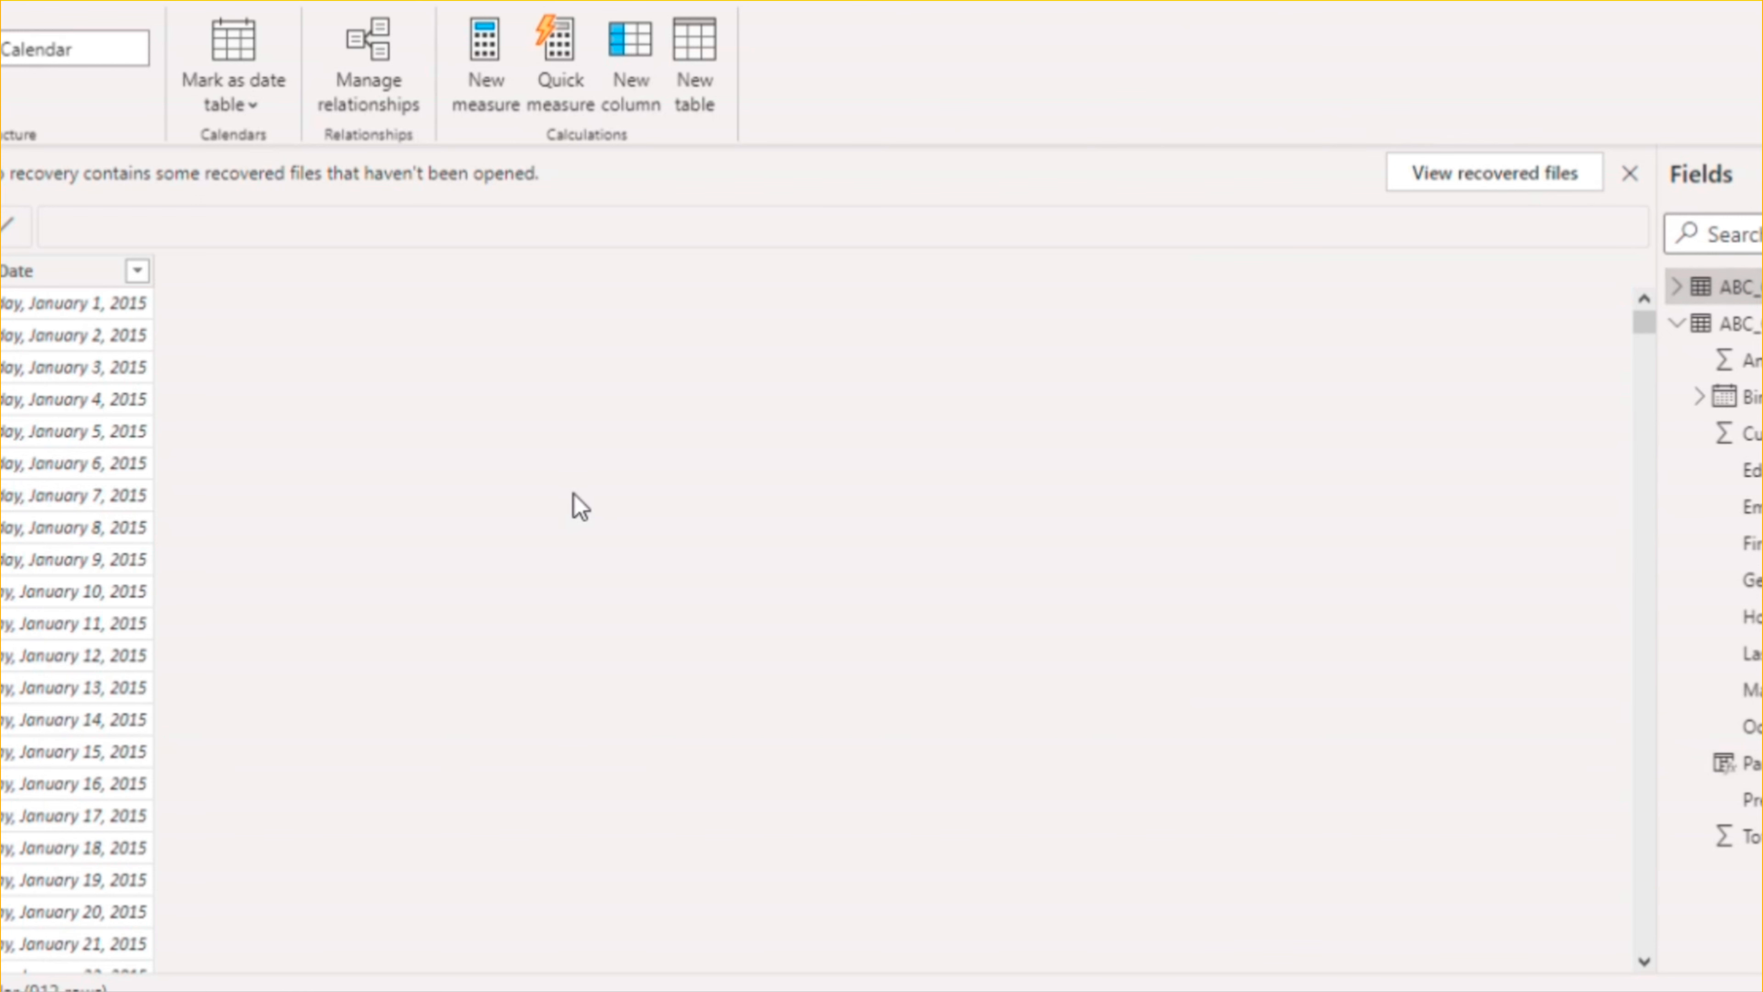
{"action": "left_click", "coordinate": [52, 274]}
{"action": "right_click", "coordinate": [52, 274]}
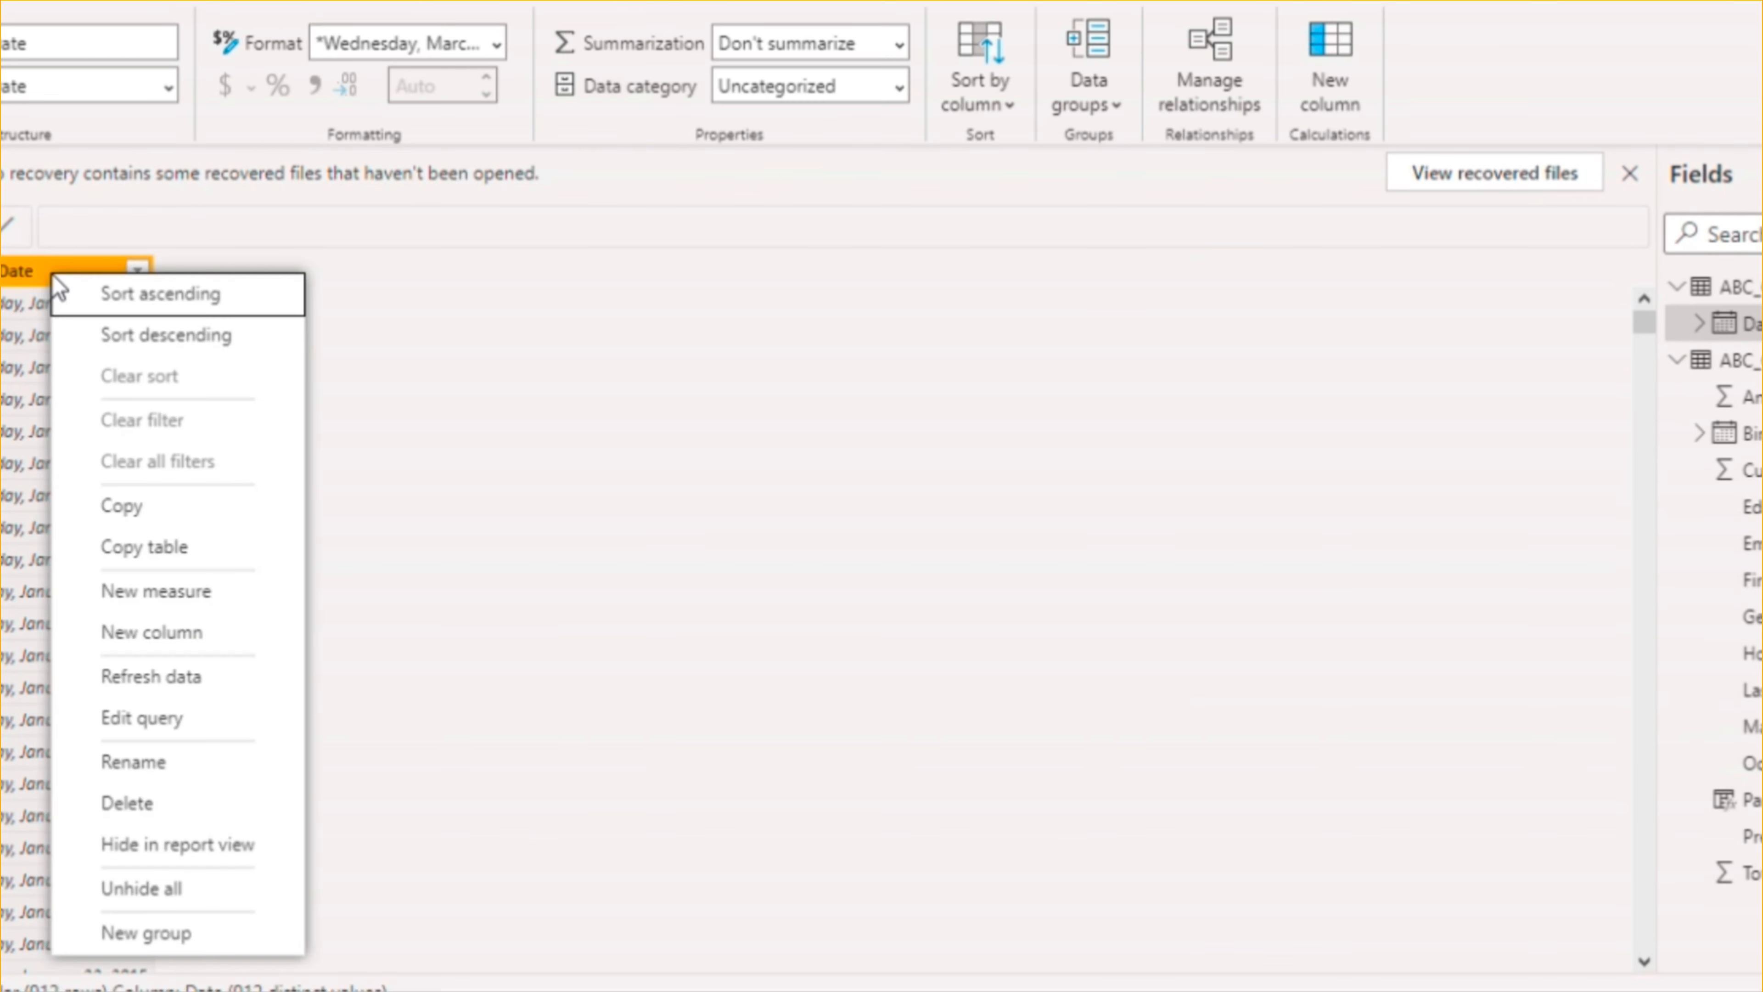
{"action": "left_click", "coordinate": [213, 633]}
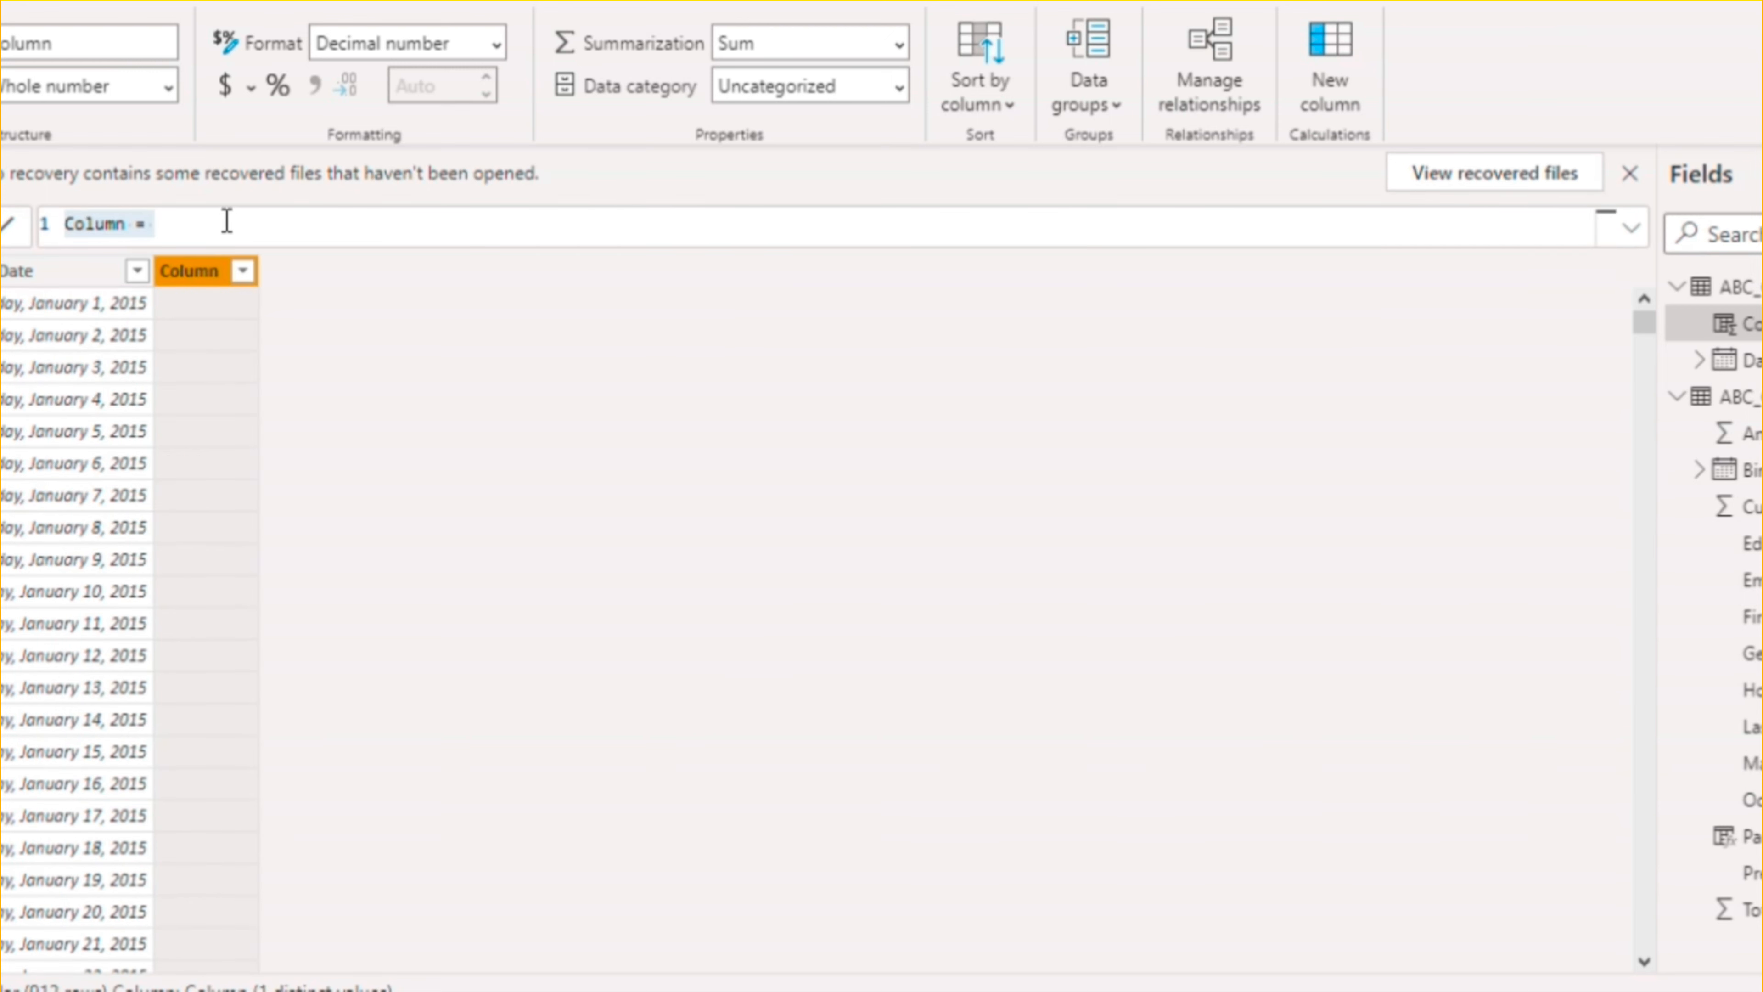
Step: Replace the new column's default formula text with the name Day of Week and begin its expression with the WEEKDAY function
{"action": "left_click", "coordinate": [257, 222]}
{"action": "left_click", "coordinate": [197, 225]}
{"action": "key", "text": "BackSpace"}
{"action": "key", "text": "BackSpace"}
{"action": "key", "text": "BackSpace"}
{"action": "key", "text": "BackSpace"}
{"action": "key", "text": "BackSpace"}
{"action": "key", "text": "BackSpace"}
{"action": "key", "text": "BackSpace"}
{"action": "key", "text": "BackSpace"}
{"action": "key", "text": "BackSpace"}
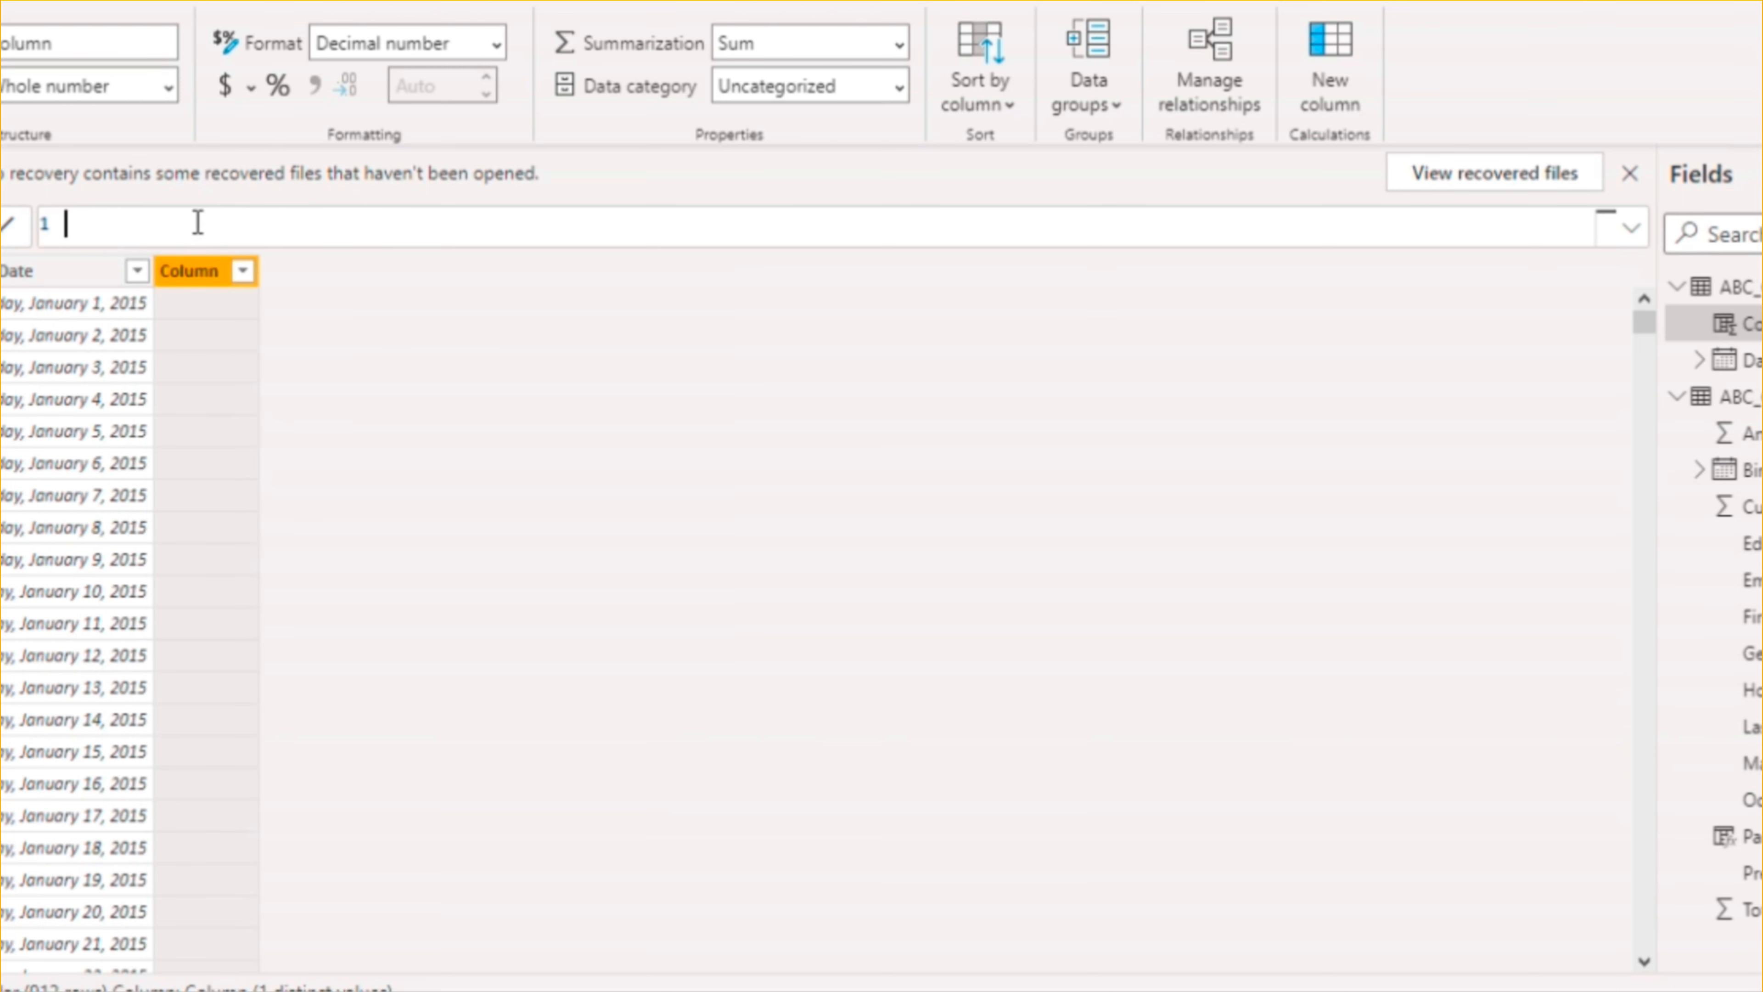
{"action": "type", "text": "Day of Week = Wee"}
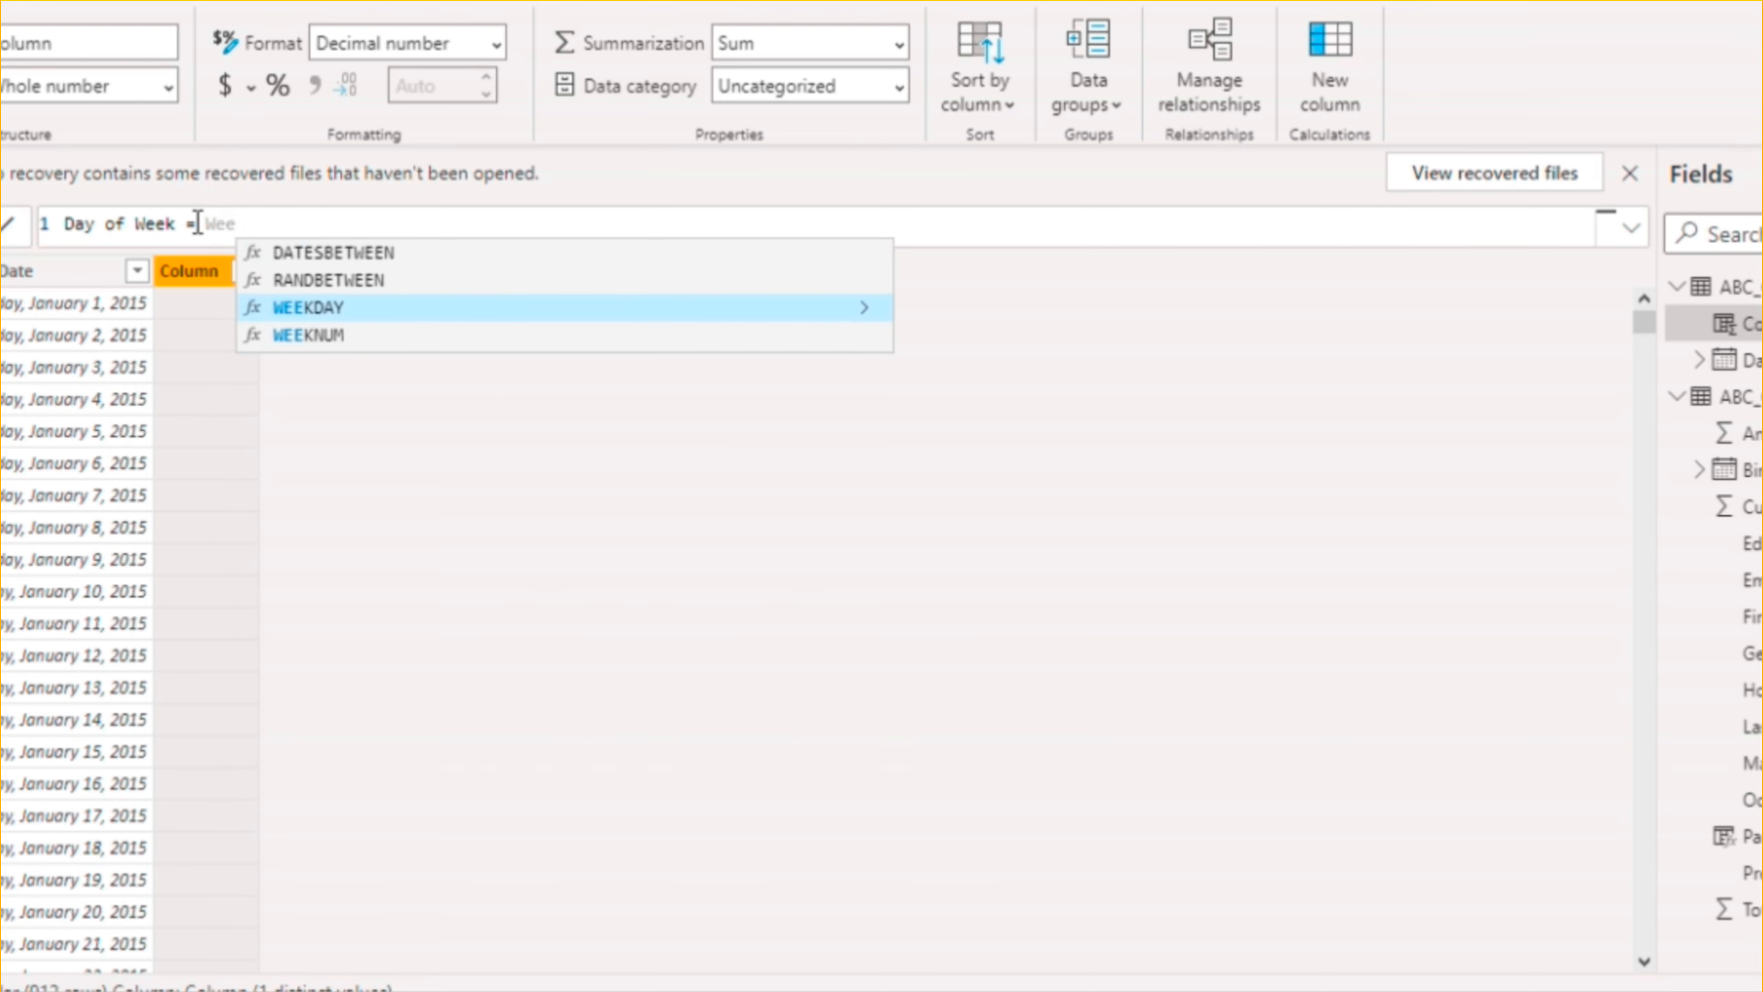
{"action": "left_click", "coordinate": [299, 316]}
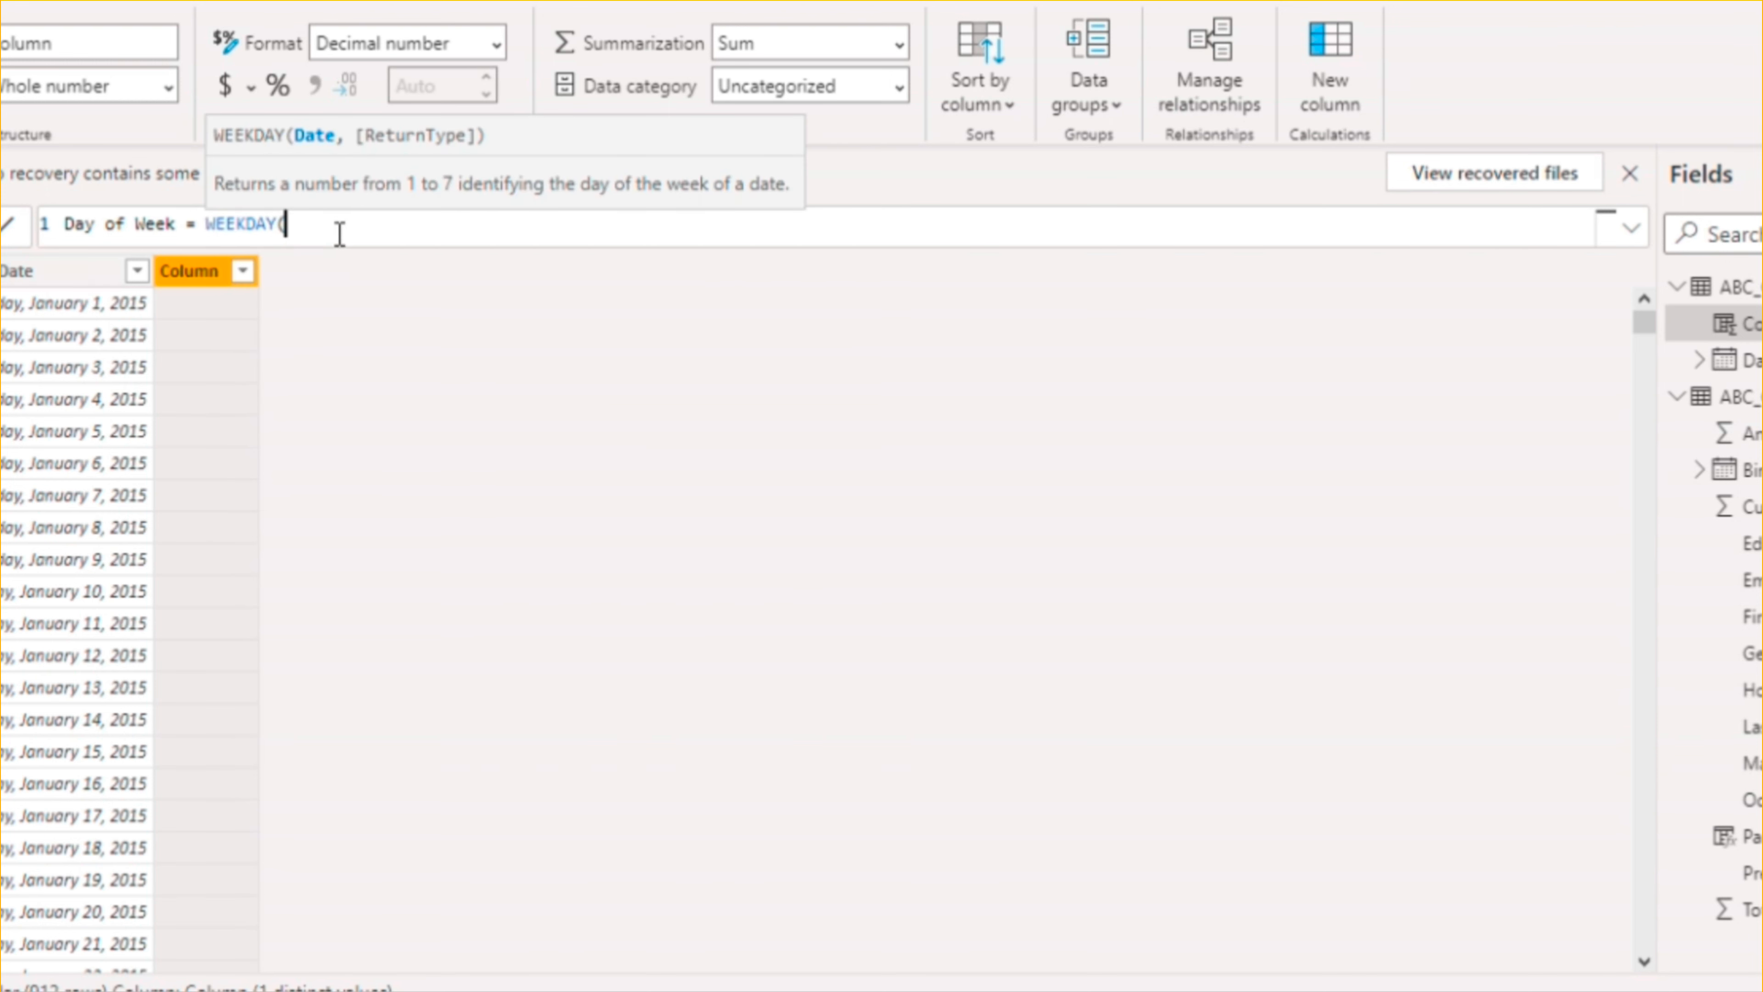
Step: Complete the WEEKDAY formula with ABC_Calendar[Date].[Day] as the date and return type 2, and commit it
{"action": "type", "text": "abc"}
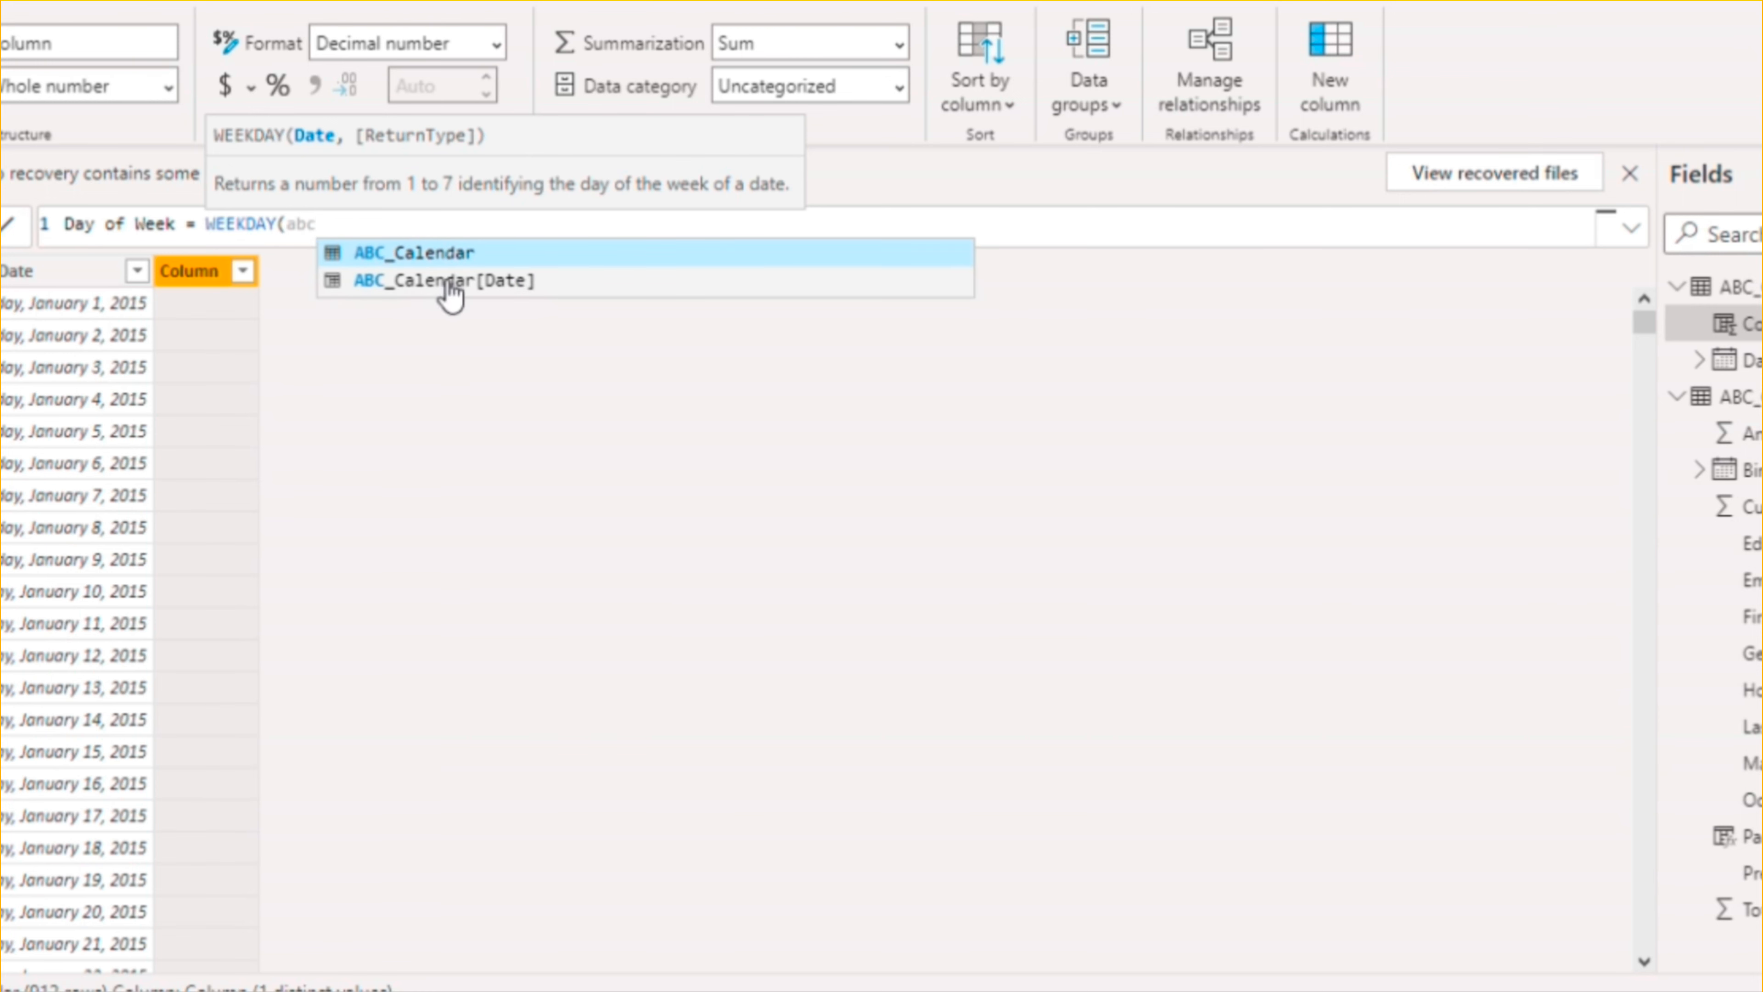
{"action": "left_click", "coordinate": [496, 281]}
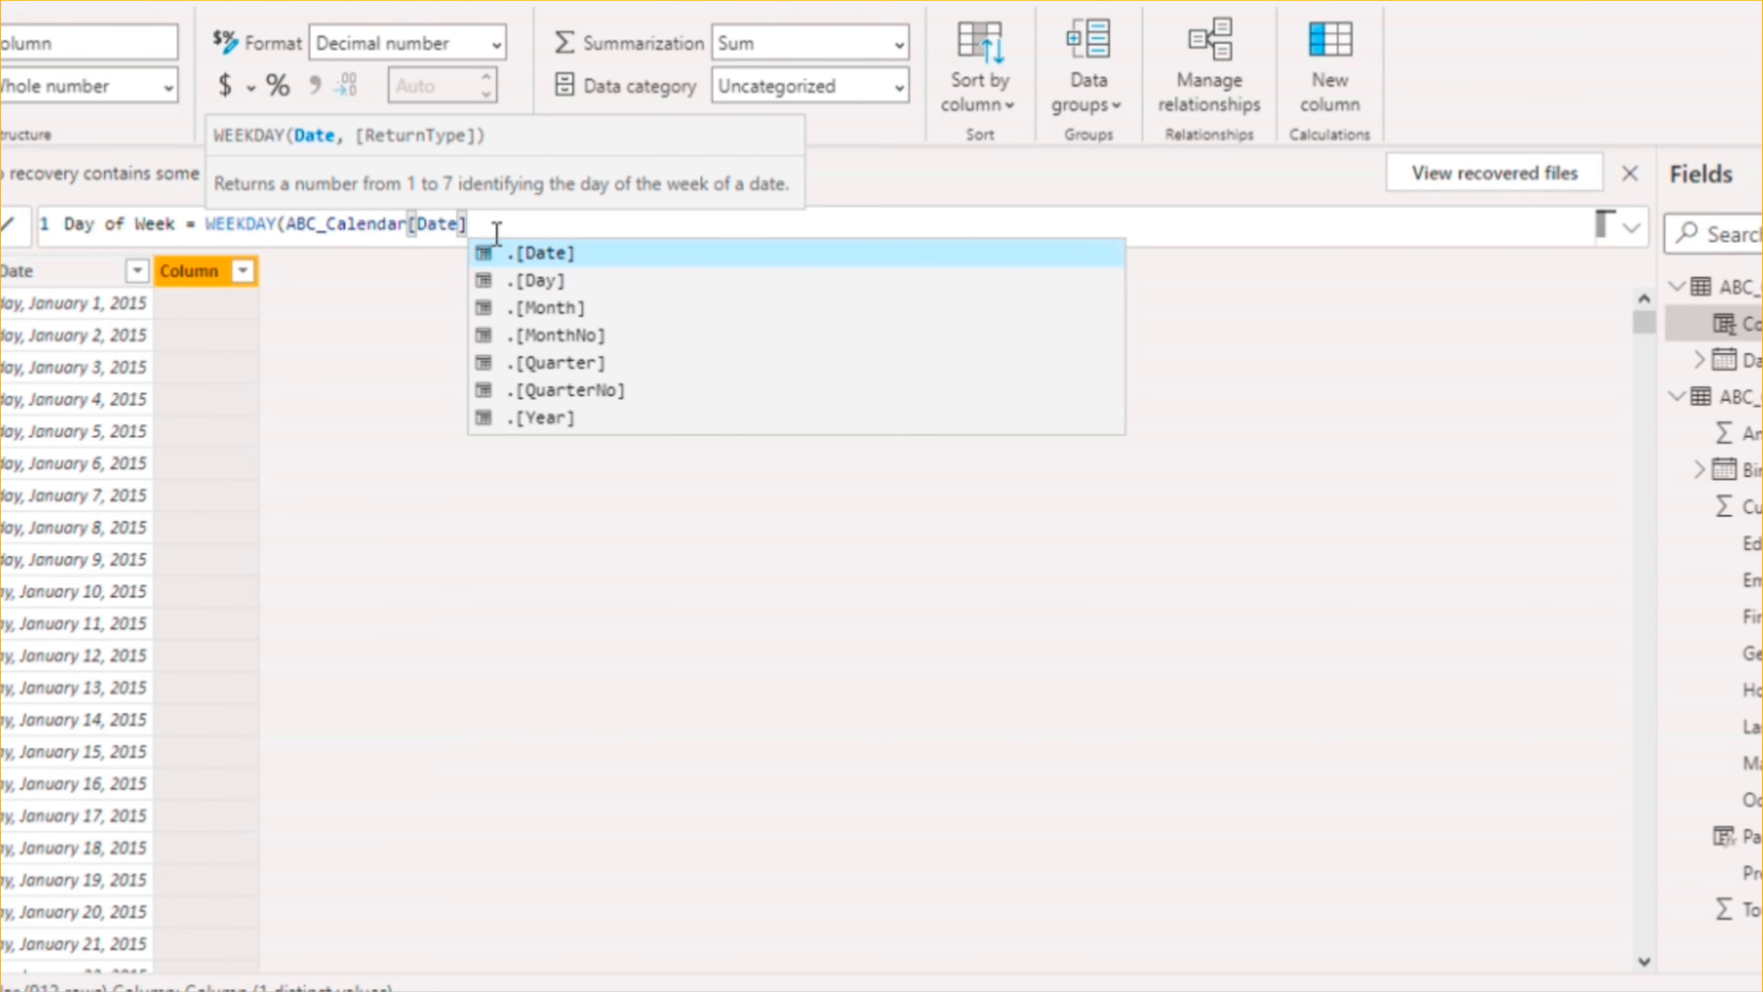
{"action": "left_click", "coordinate": [573, 279]}
{"action": "type", "text": ","}
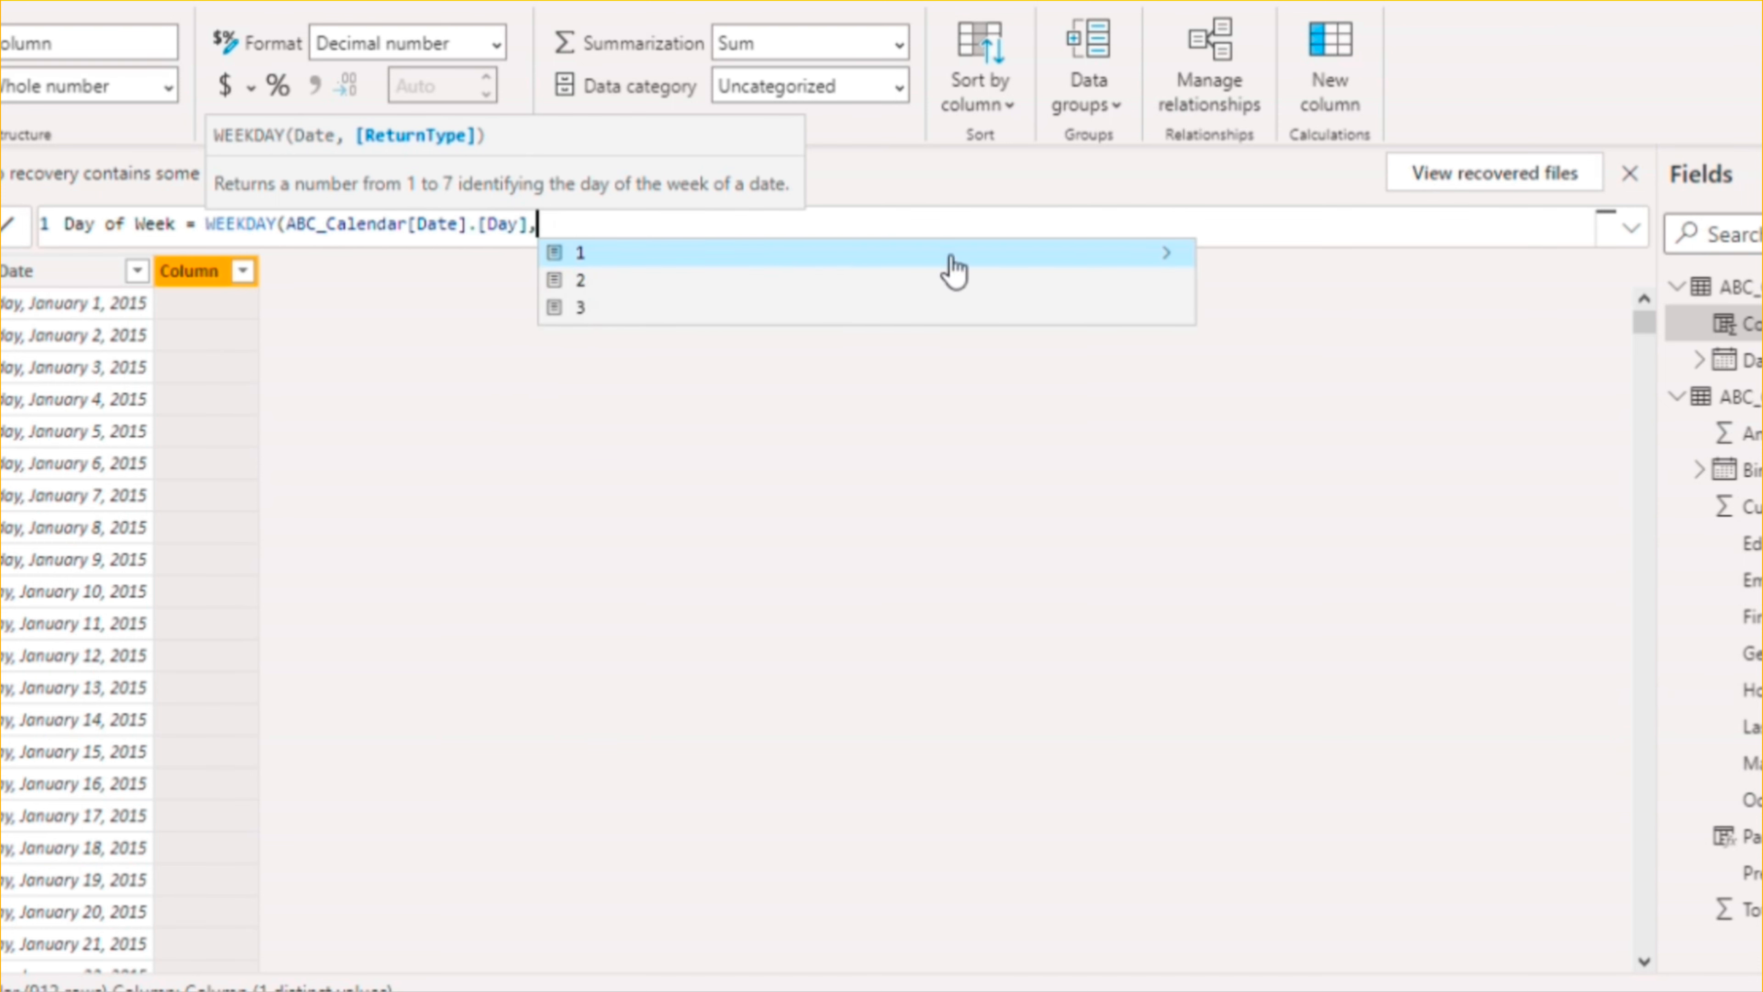
{"action": "left_click", "coordinate": [1167, 255]}
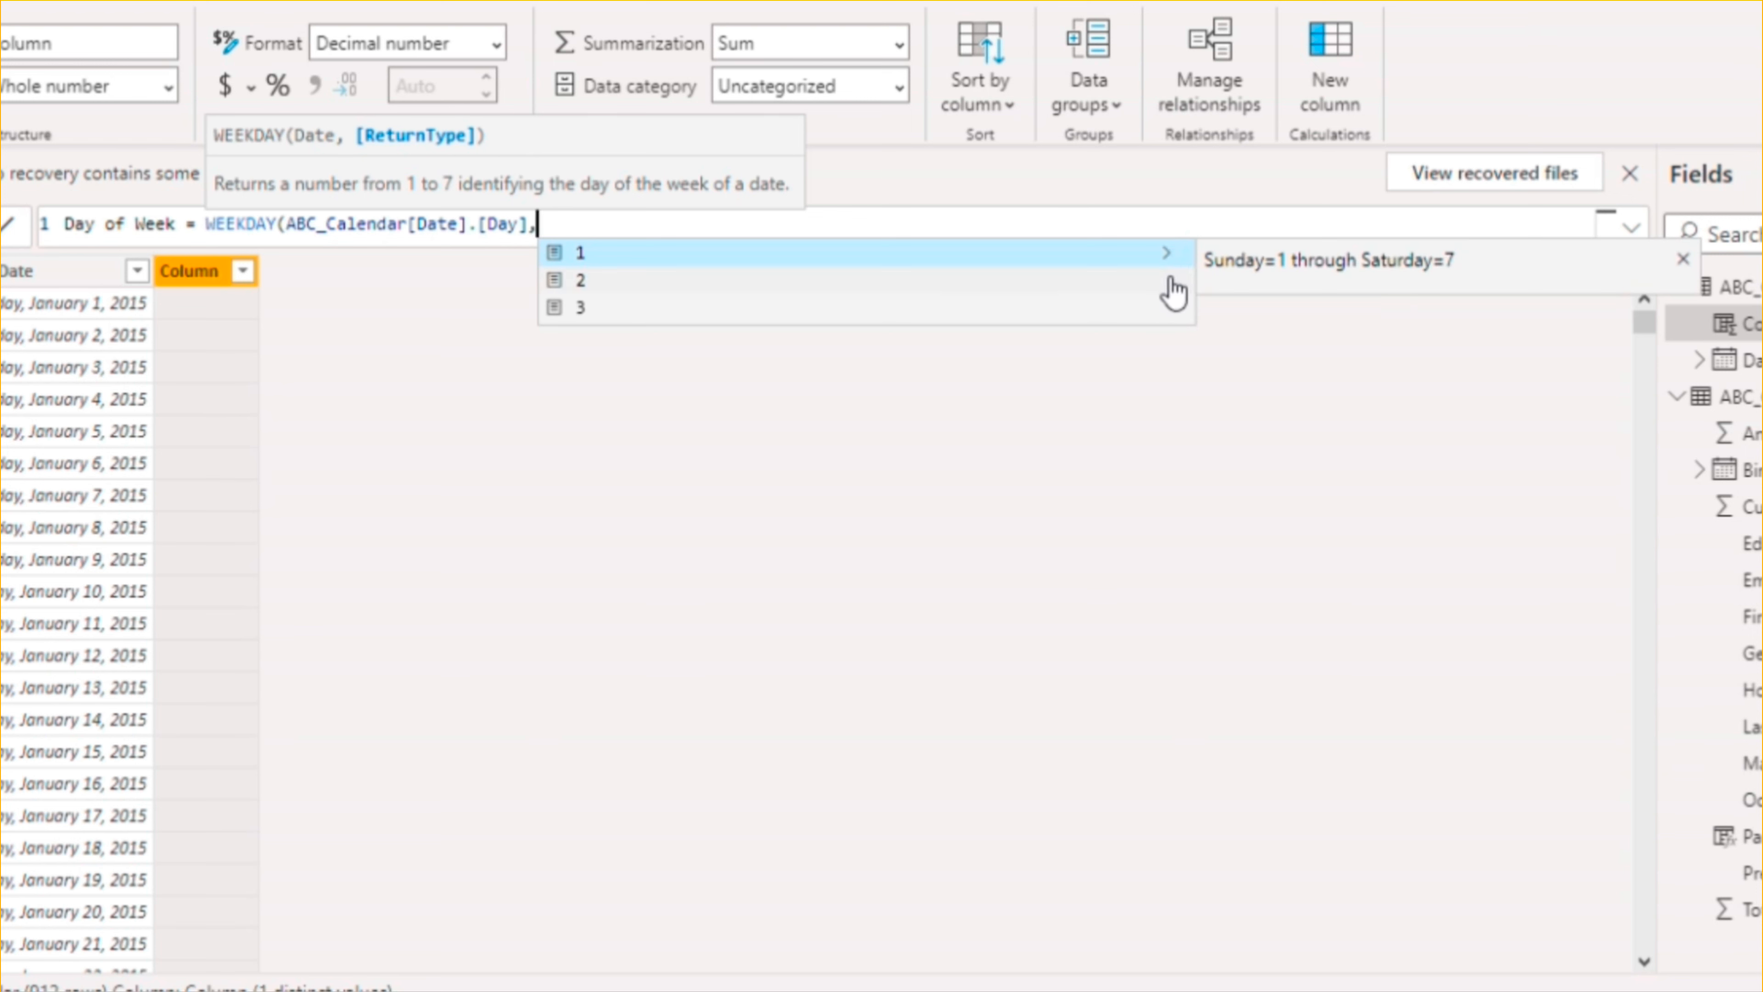
{"action": "type", "text": "2"}
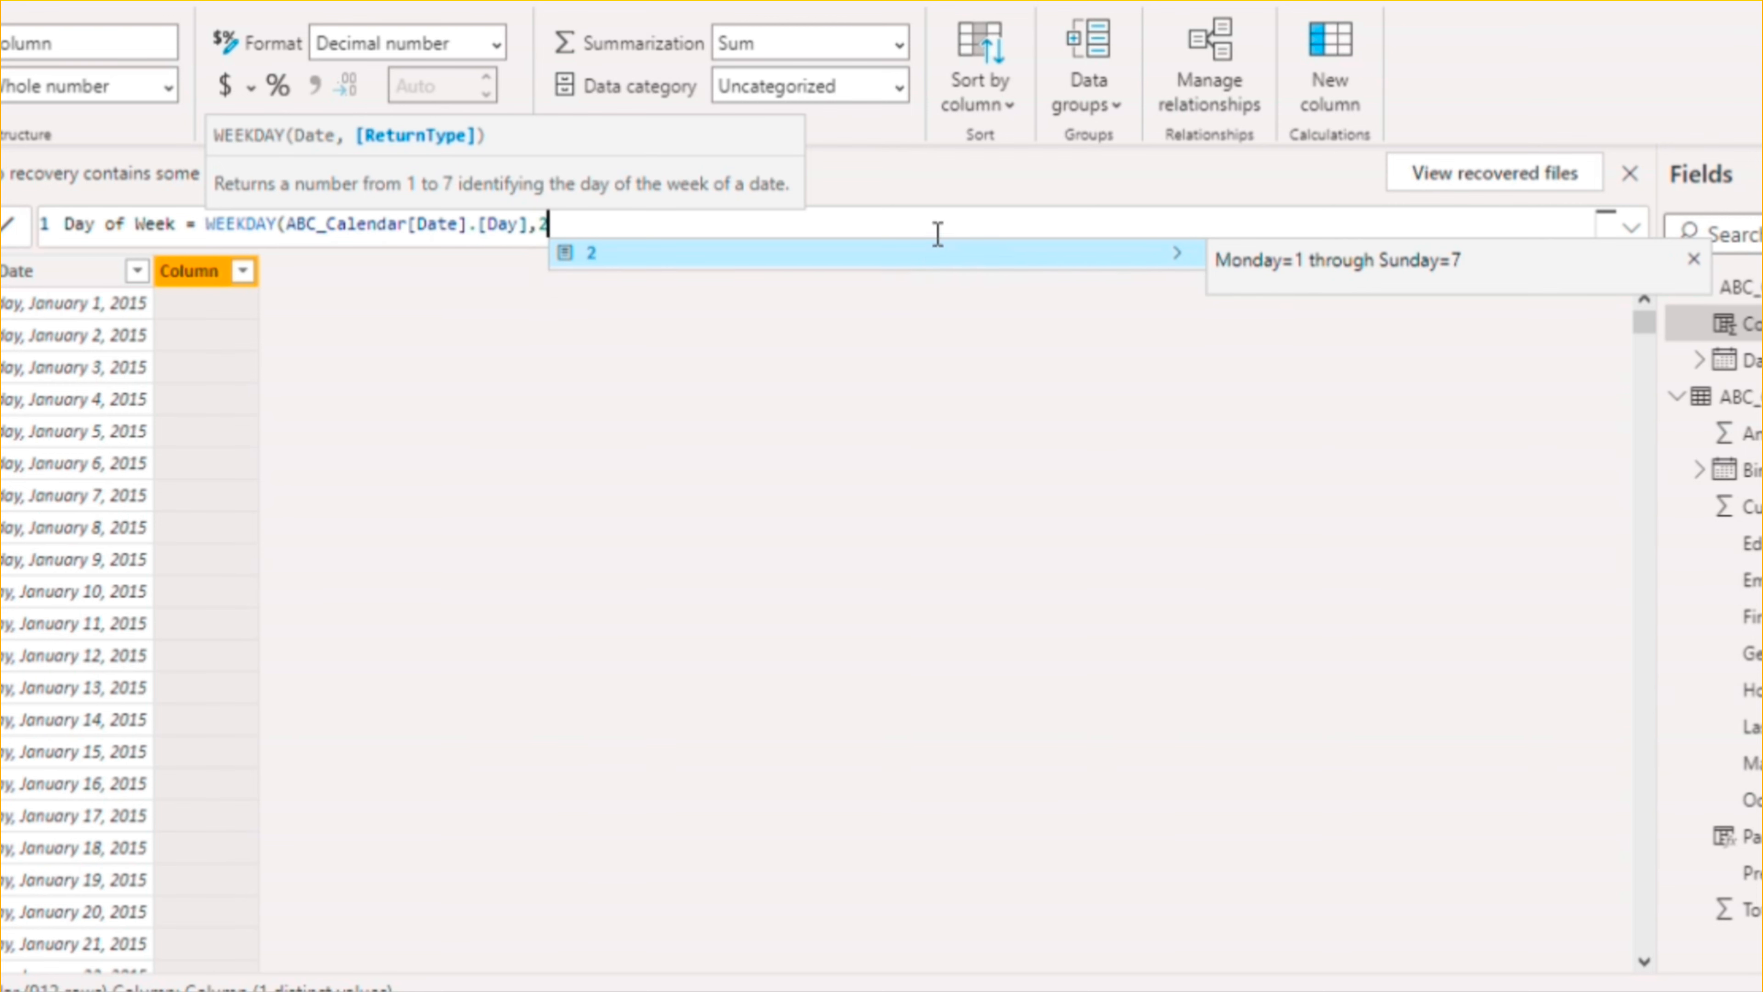
{"action": "type", "text": ")"}
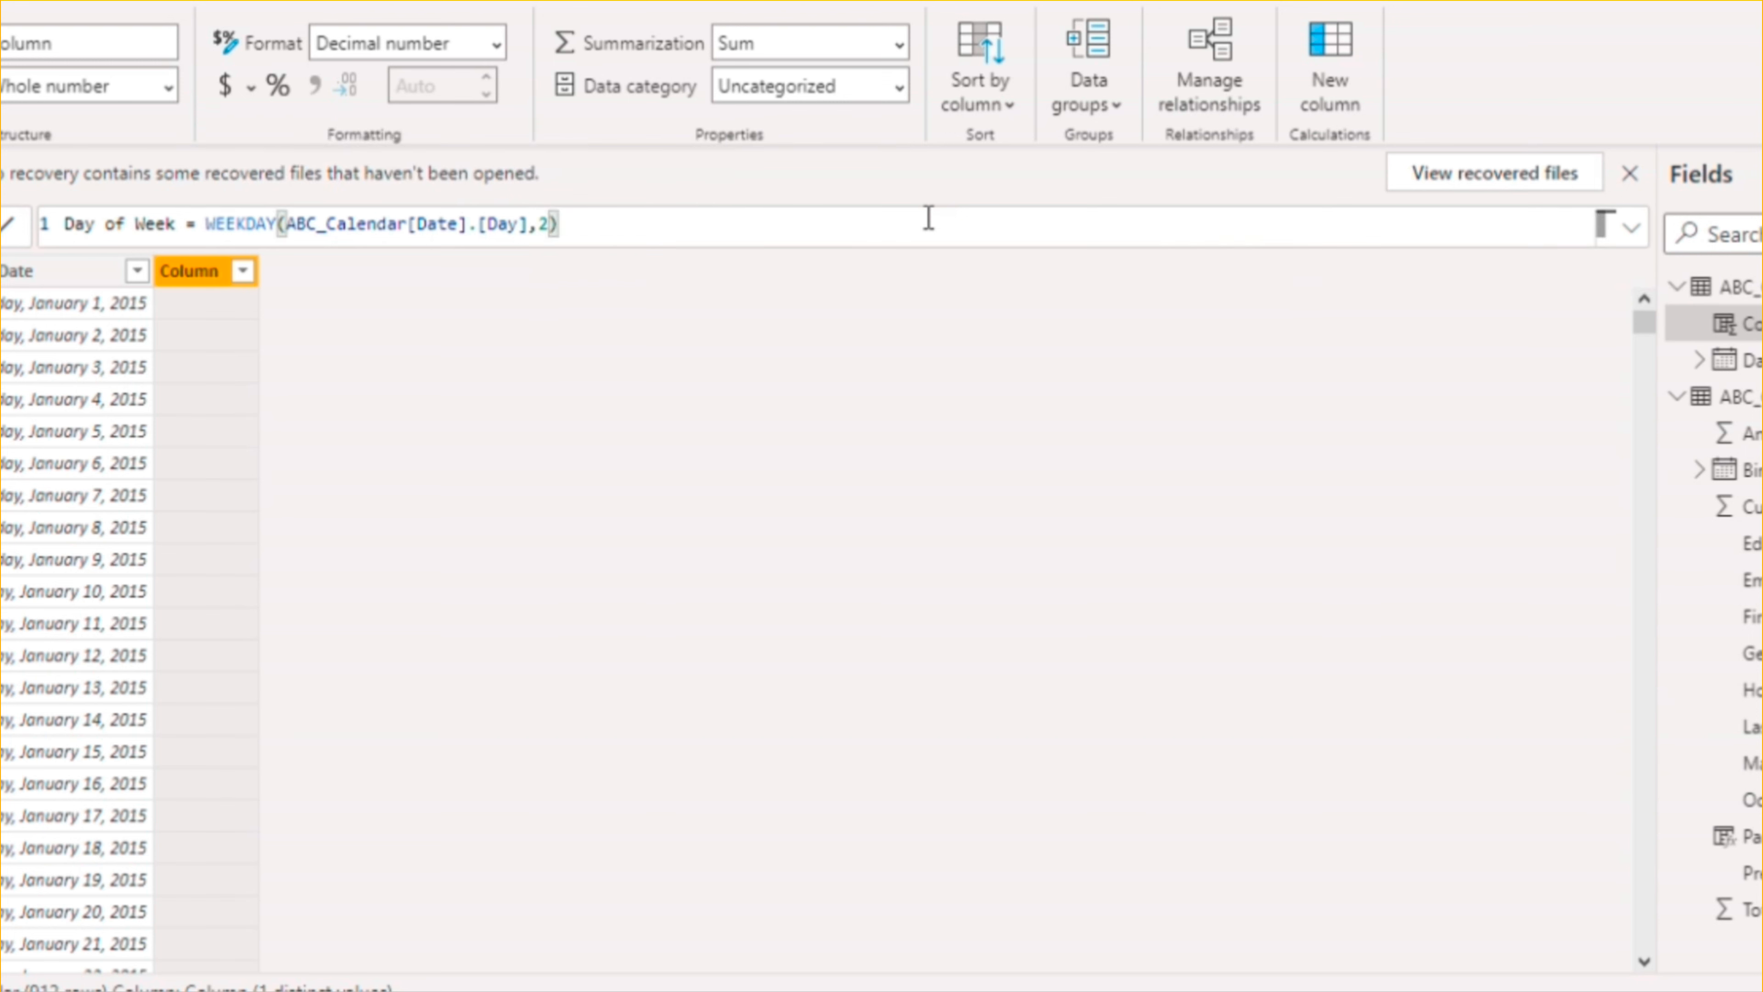
{"action": "key", "text": "Return"}
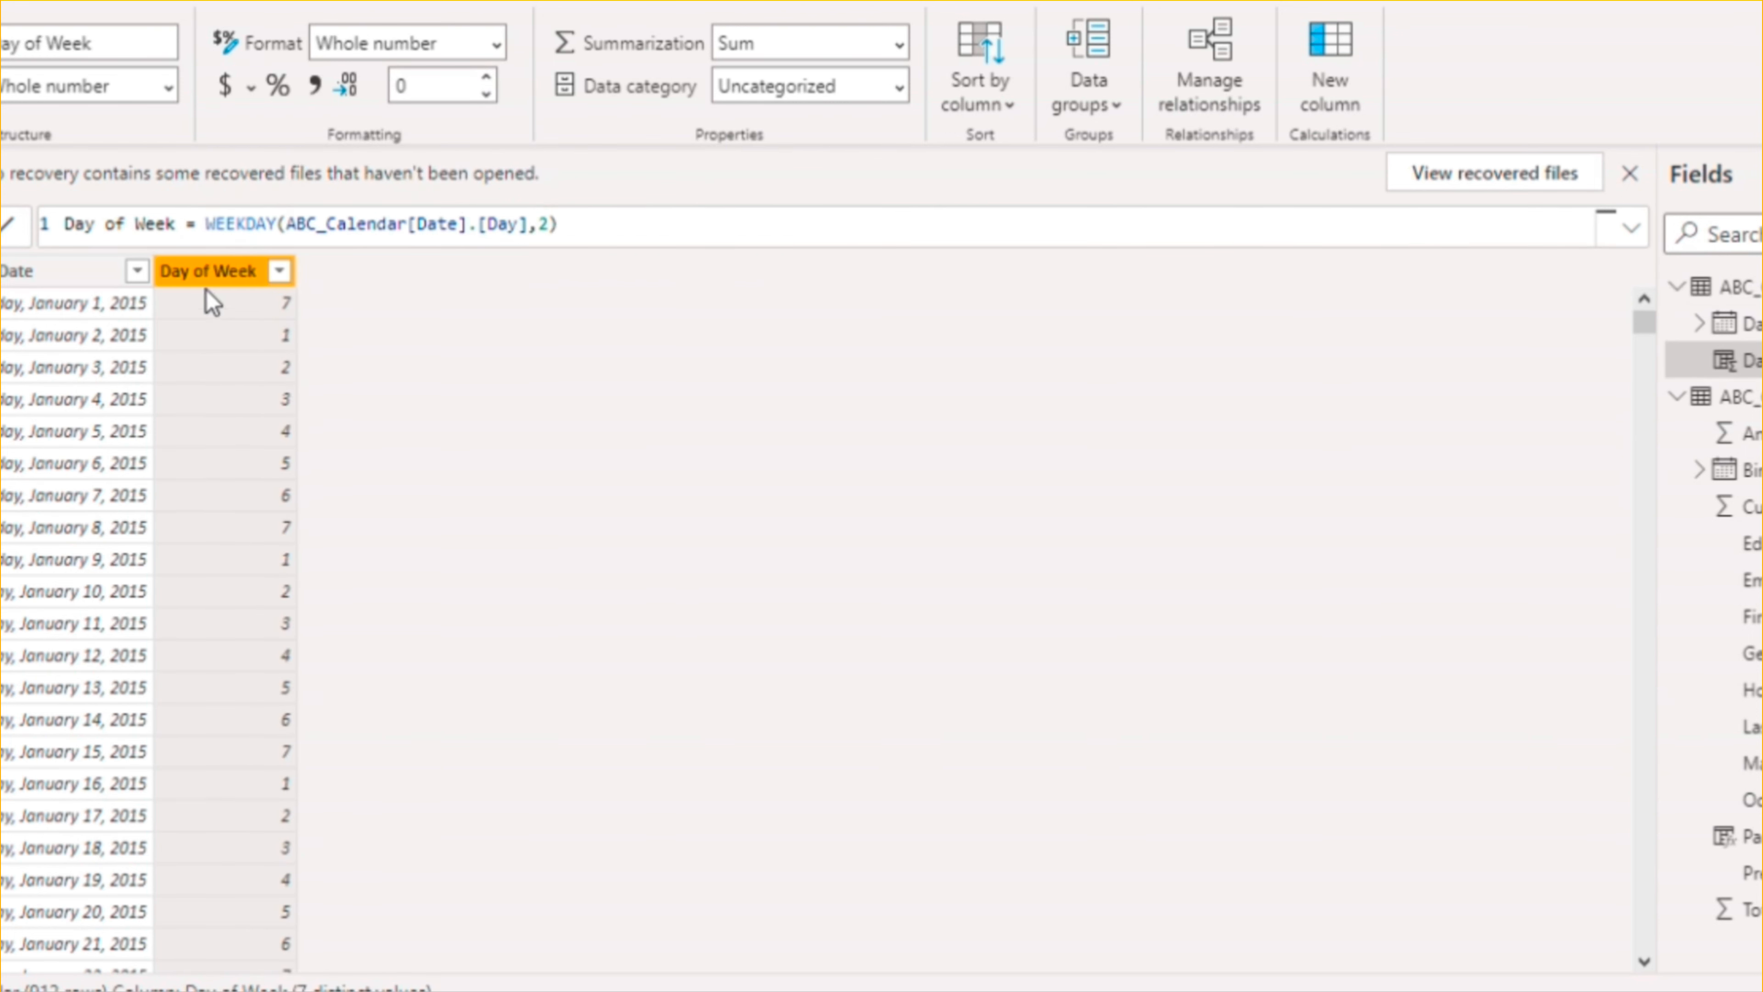
Step: Add another calculated column to the ABC_Calendar table and name it Weekend
{"action": "right_click", "coordinate": [207, 269]}
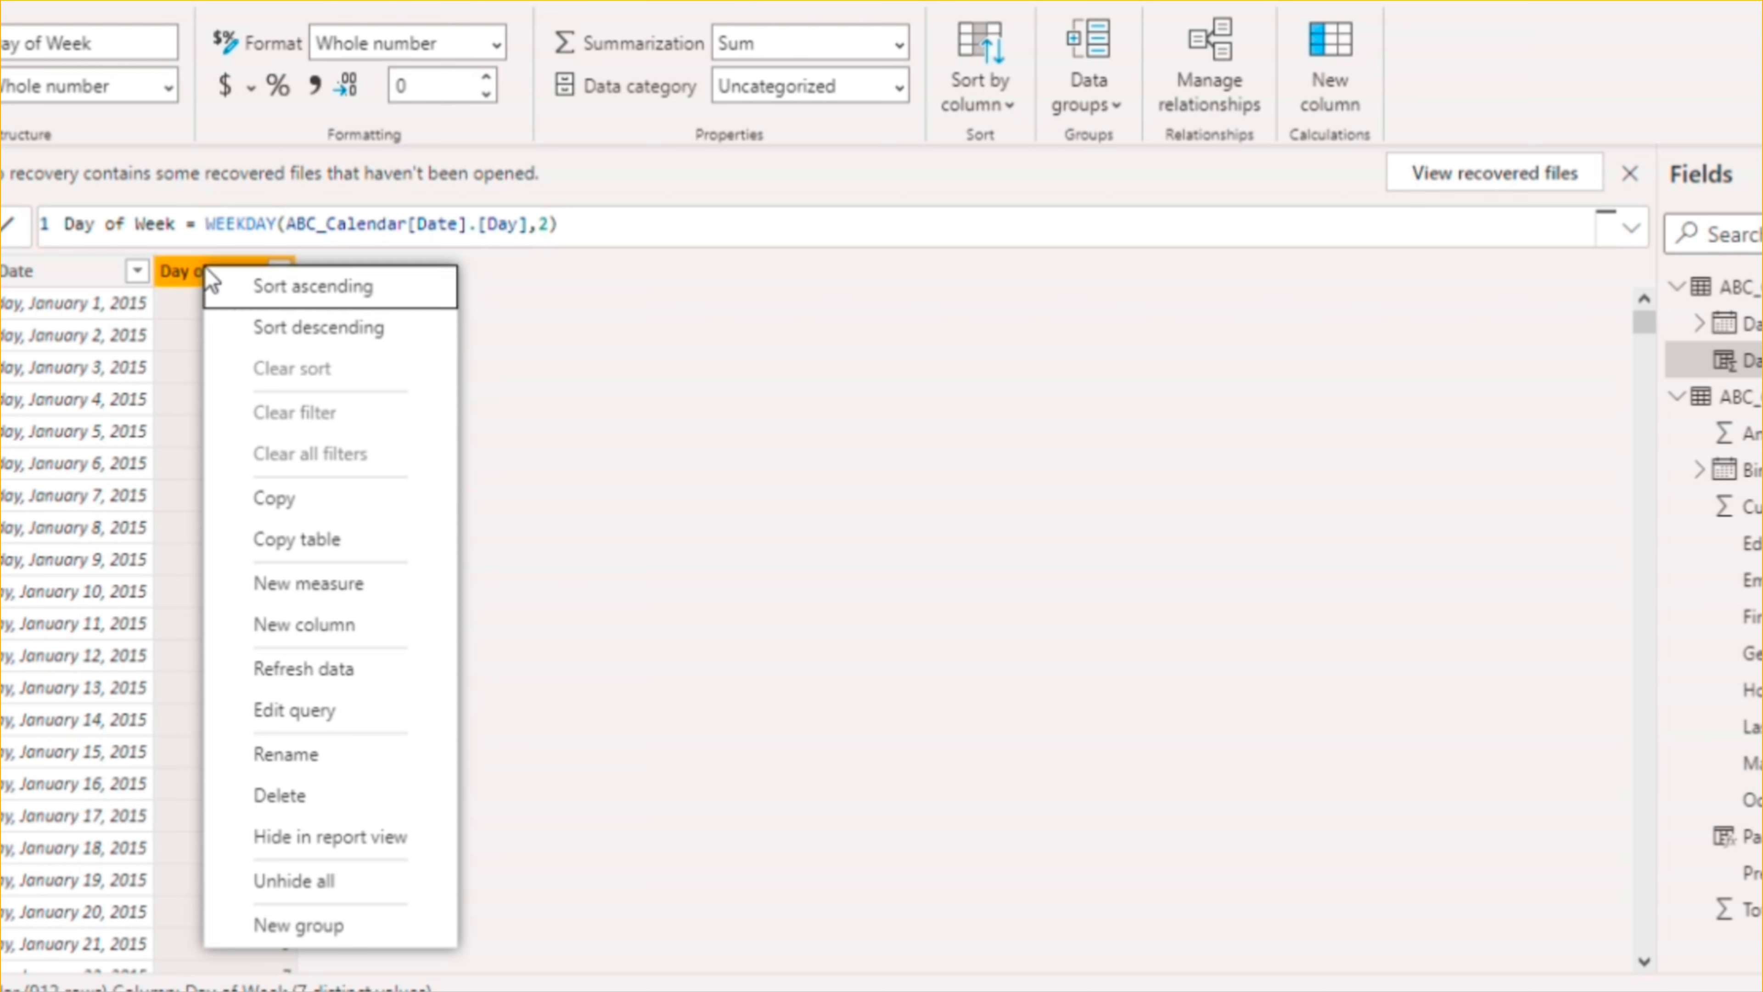
{"action": "left_click", "coordinate": [351, 623]}
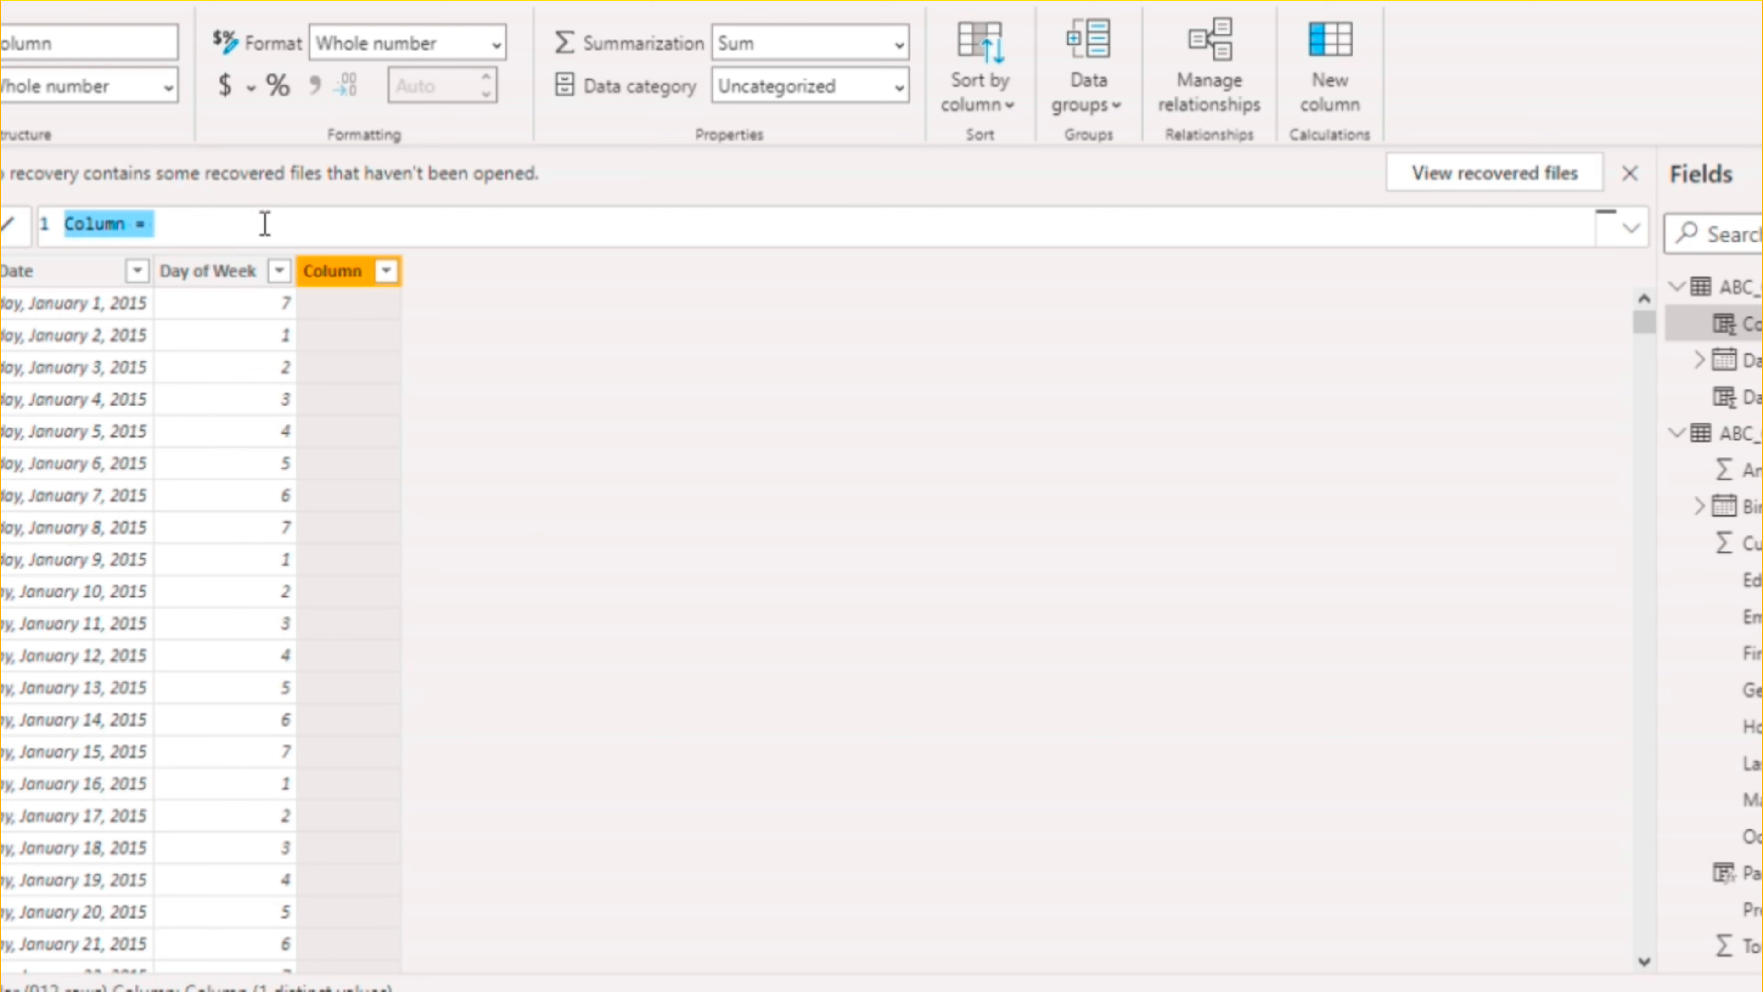
{"action": "type", "text": "Weekend"}
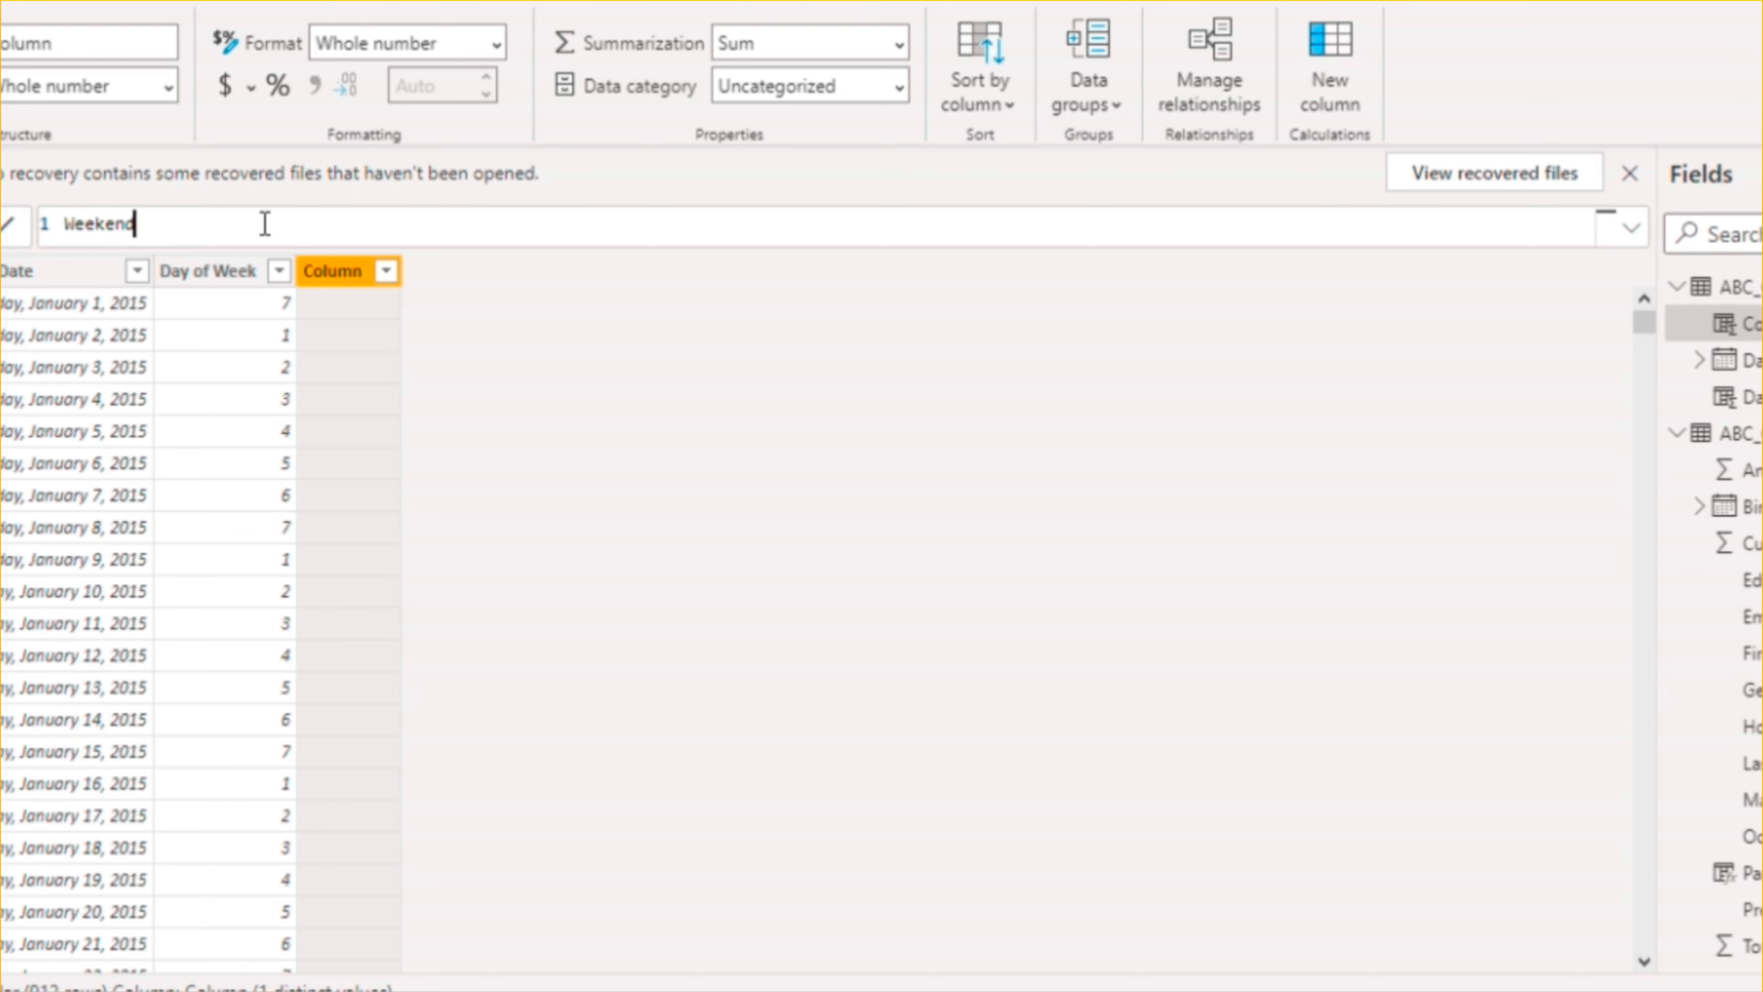
{"action": "type", "text": " = "}
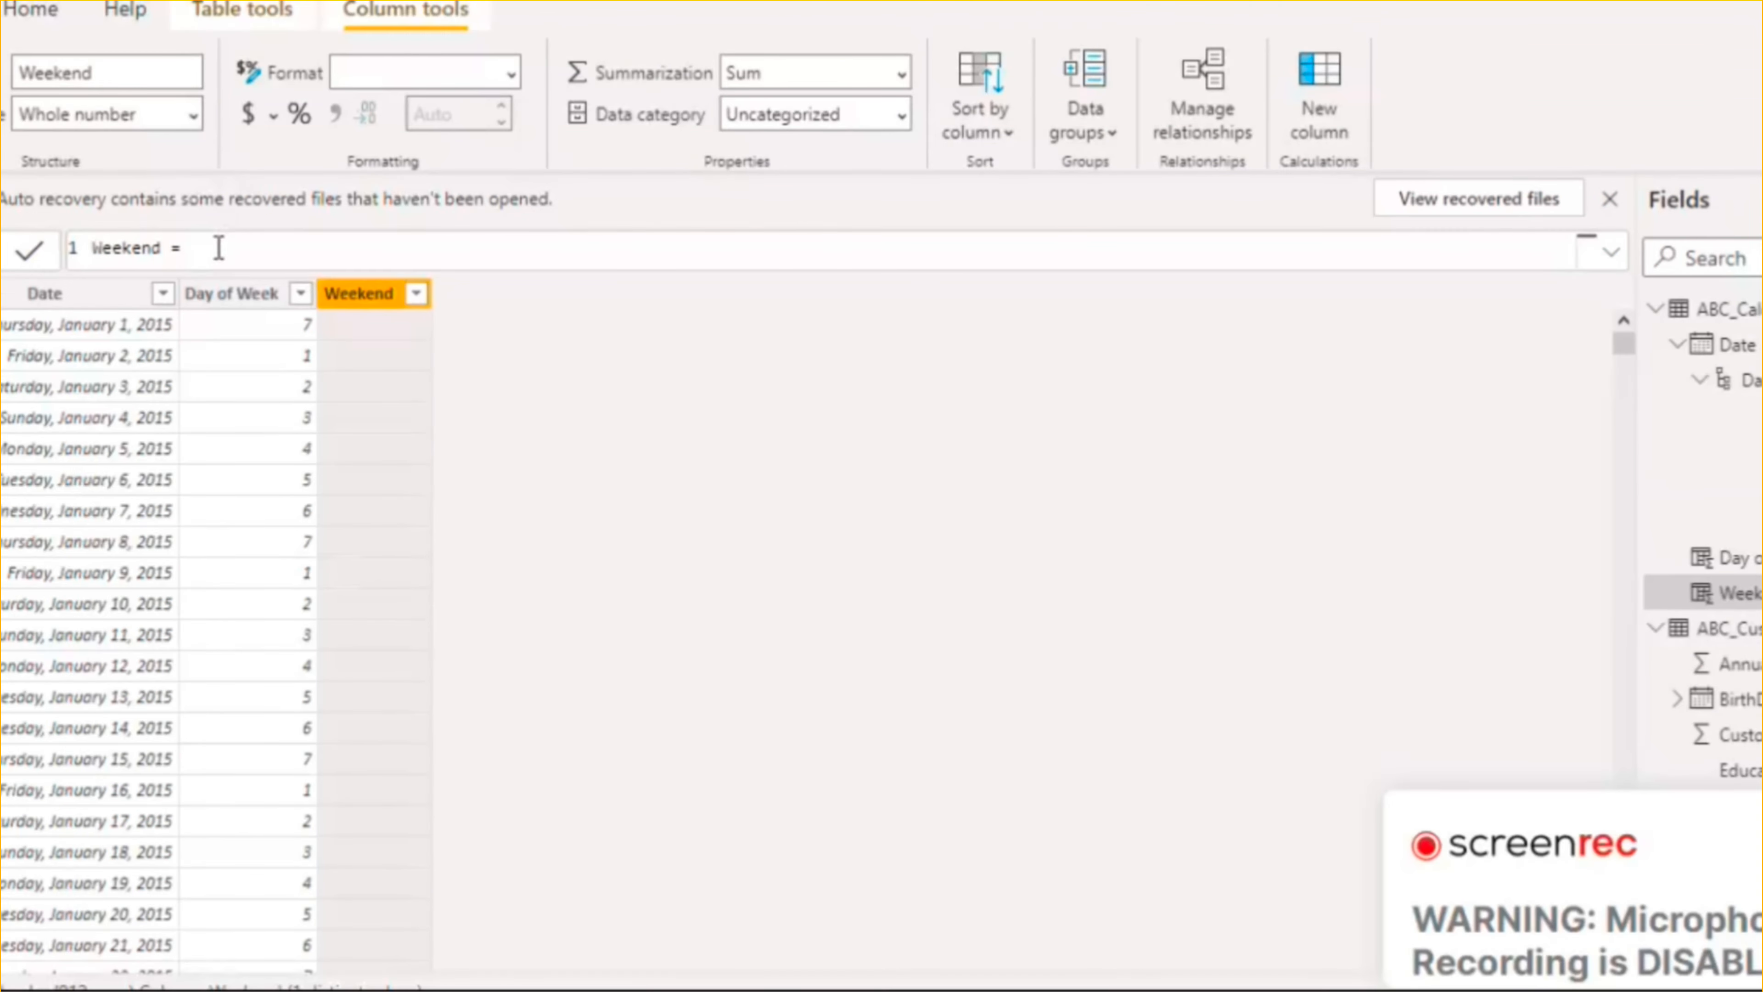
Step: Begin the Weekend formula with an IF function whose OR test checks whether ABC_Calendar[Day of Week] equals 6 or 7
{"action": "type", "text": "If"}
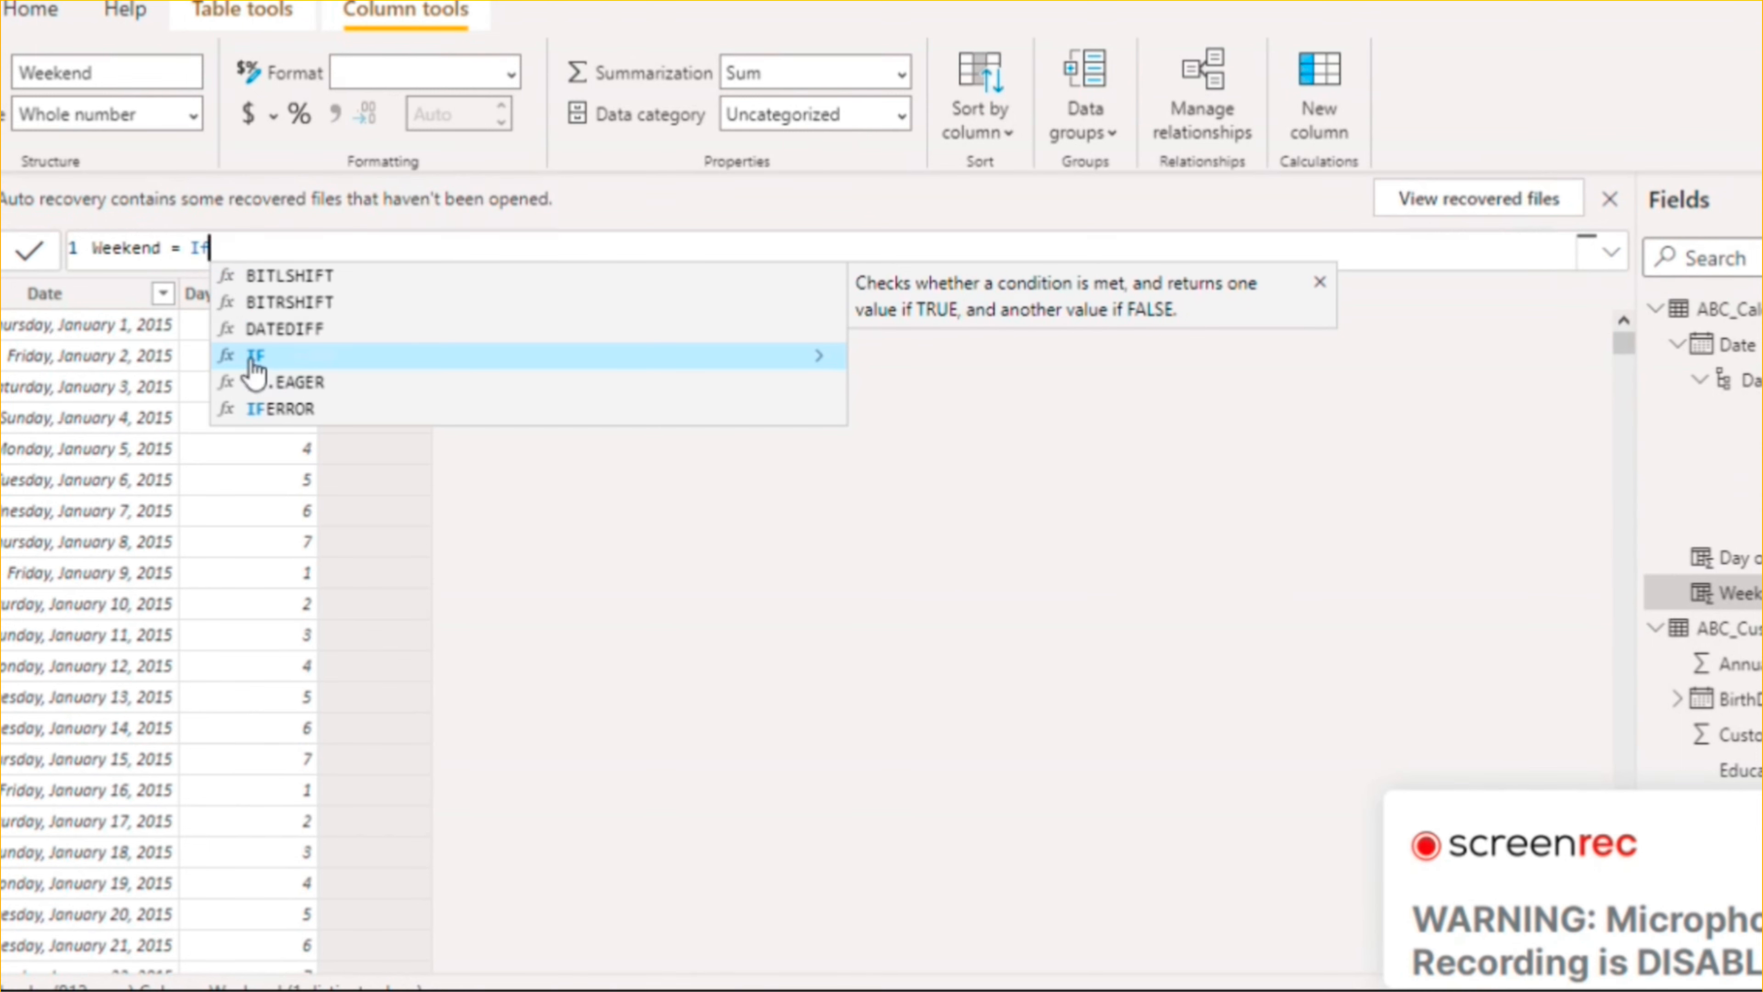
{"action": "key", "text": "Tab"}
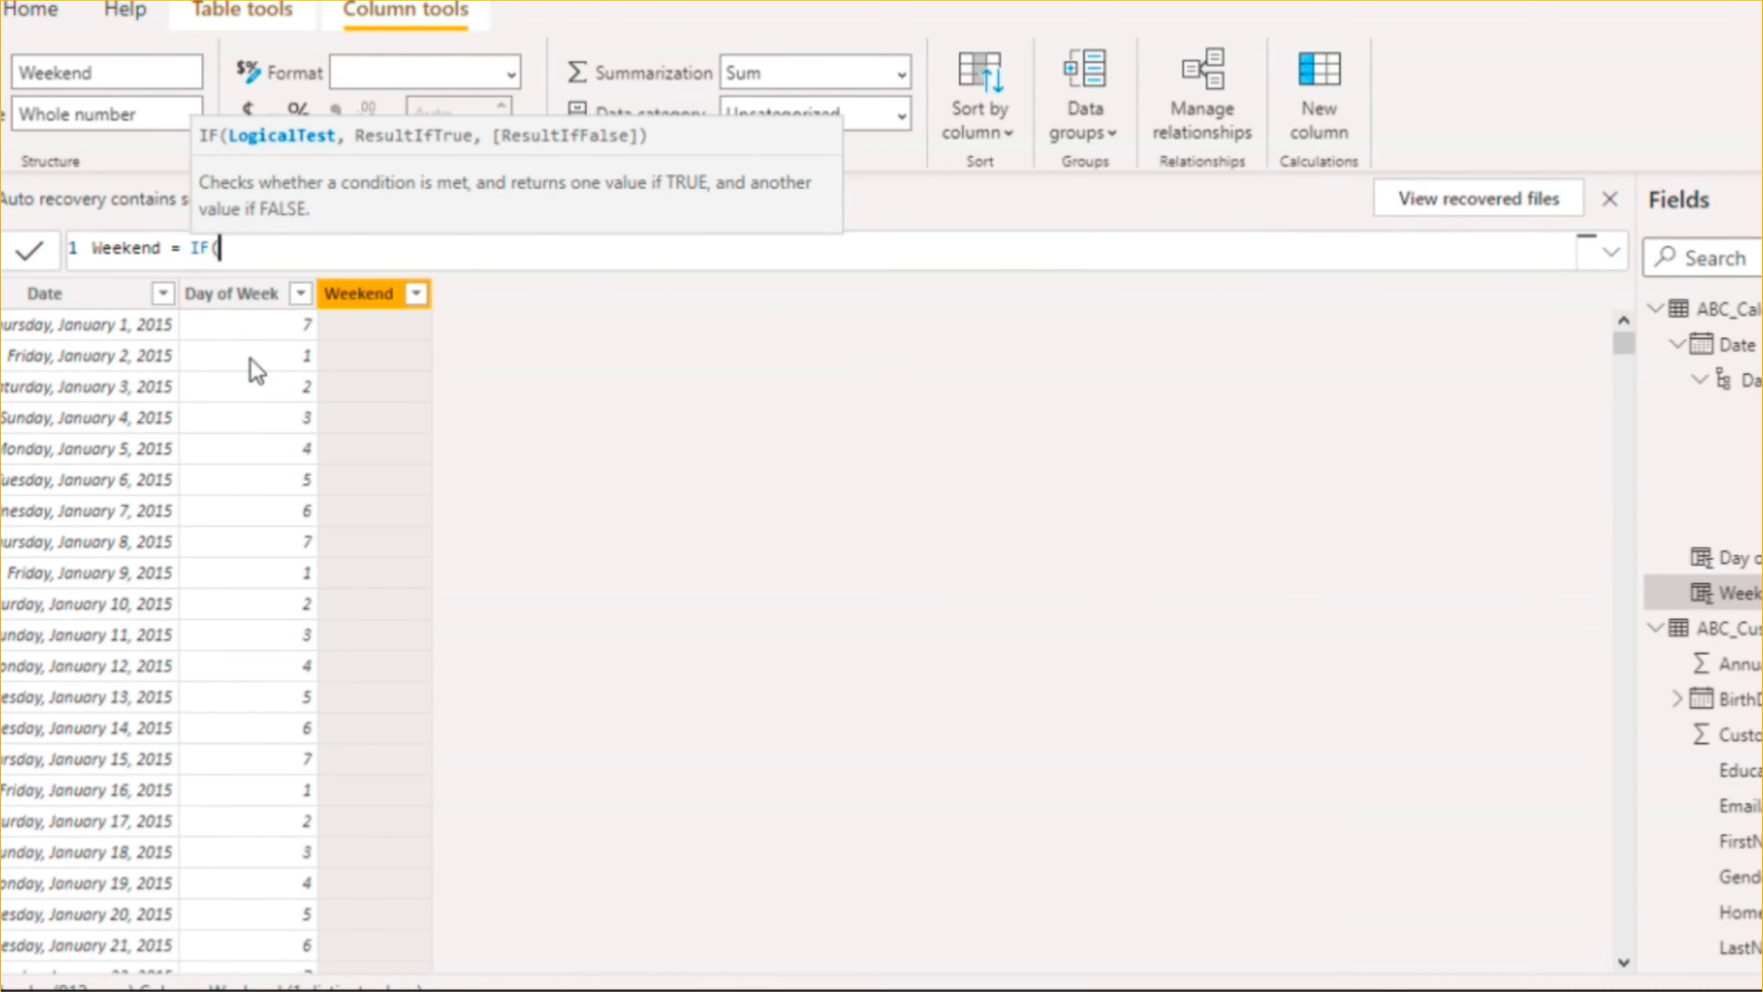
{"action": "type", "text": "OR"}
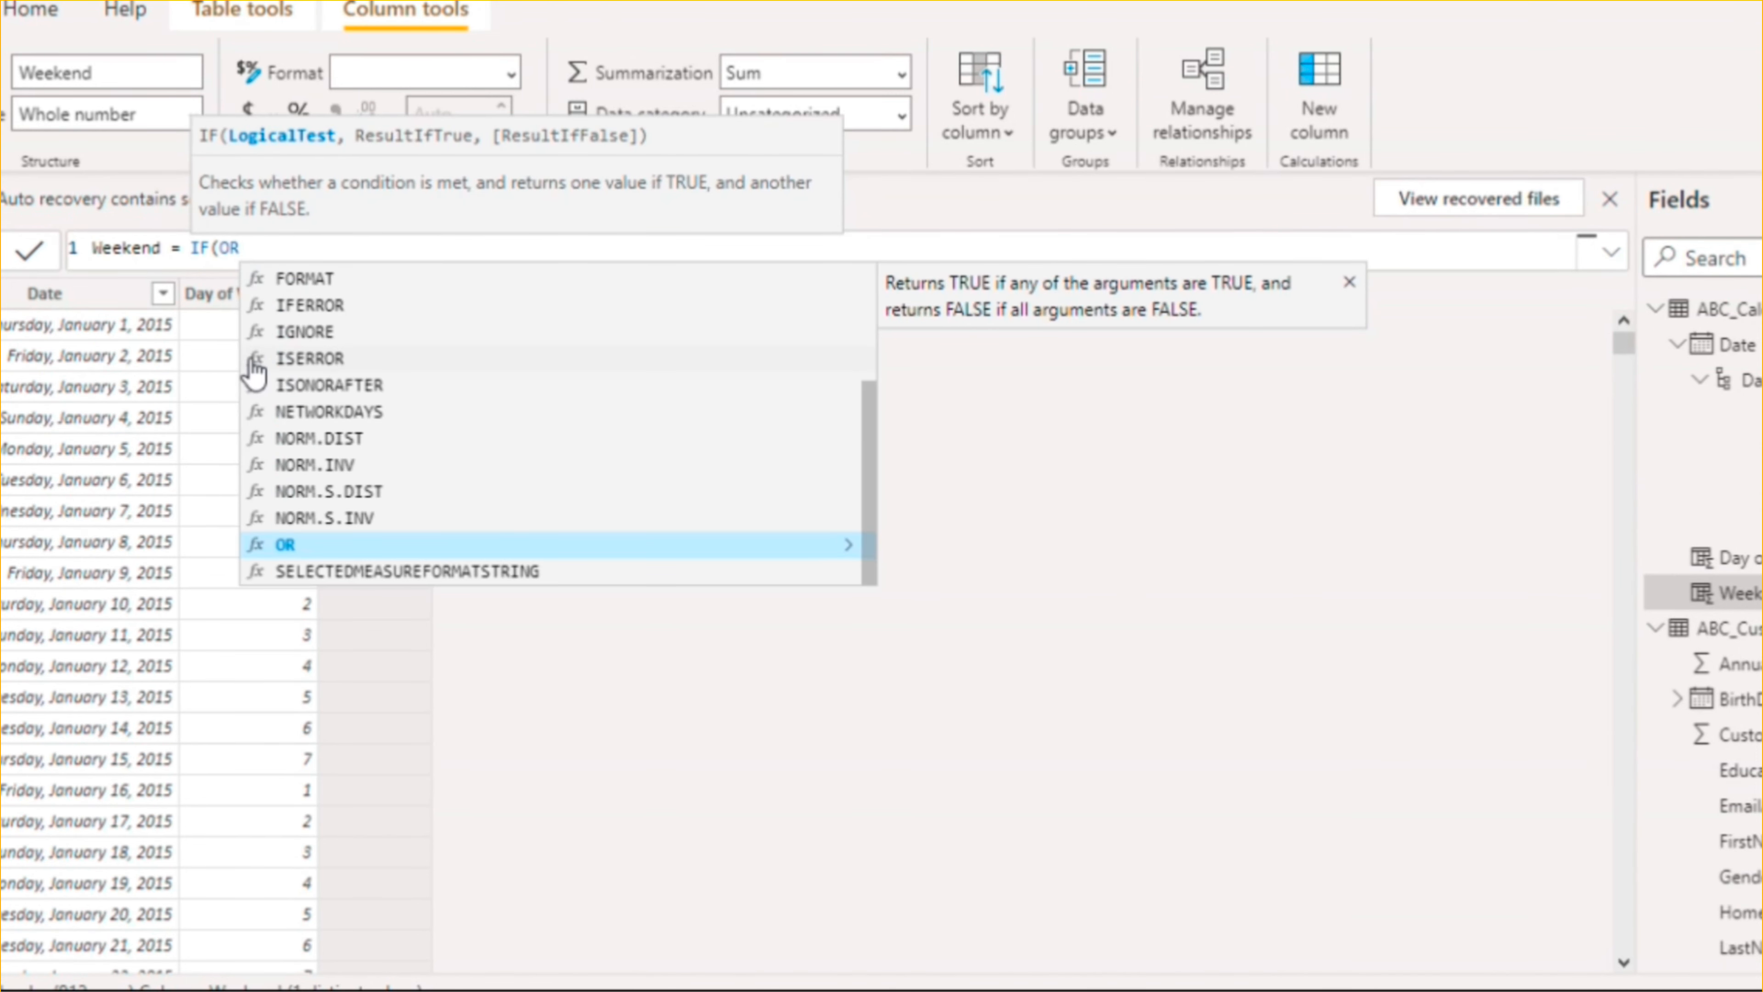
{"action": "left_click", "coordinate": [299, 545]}
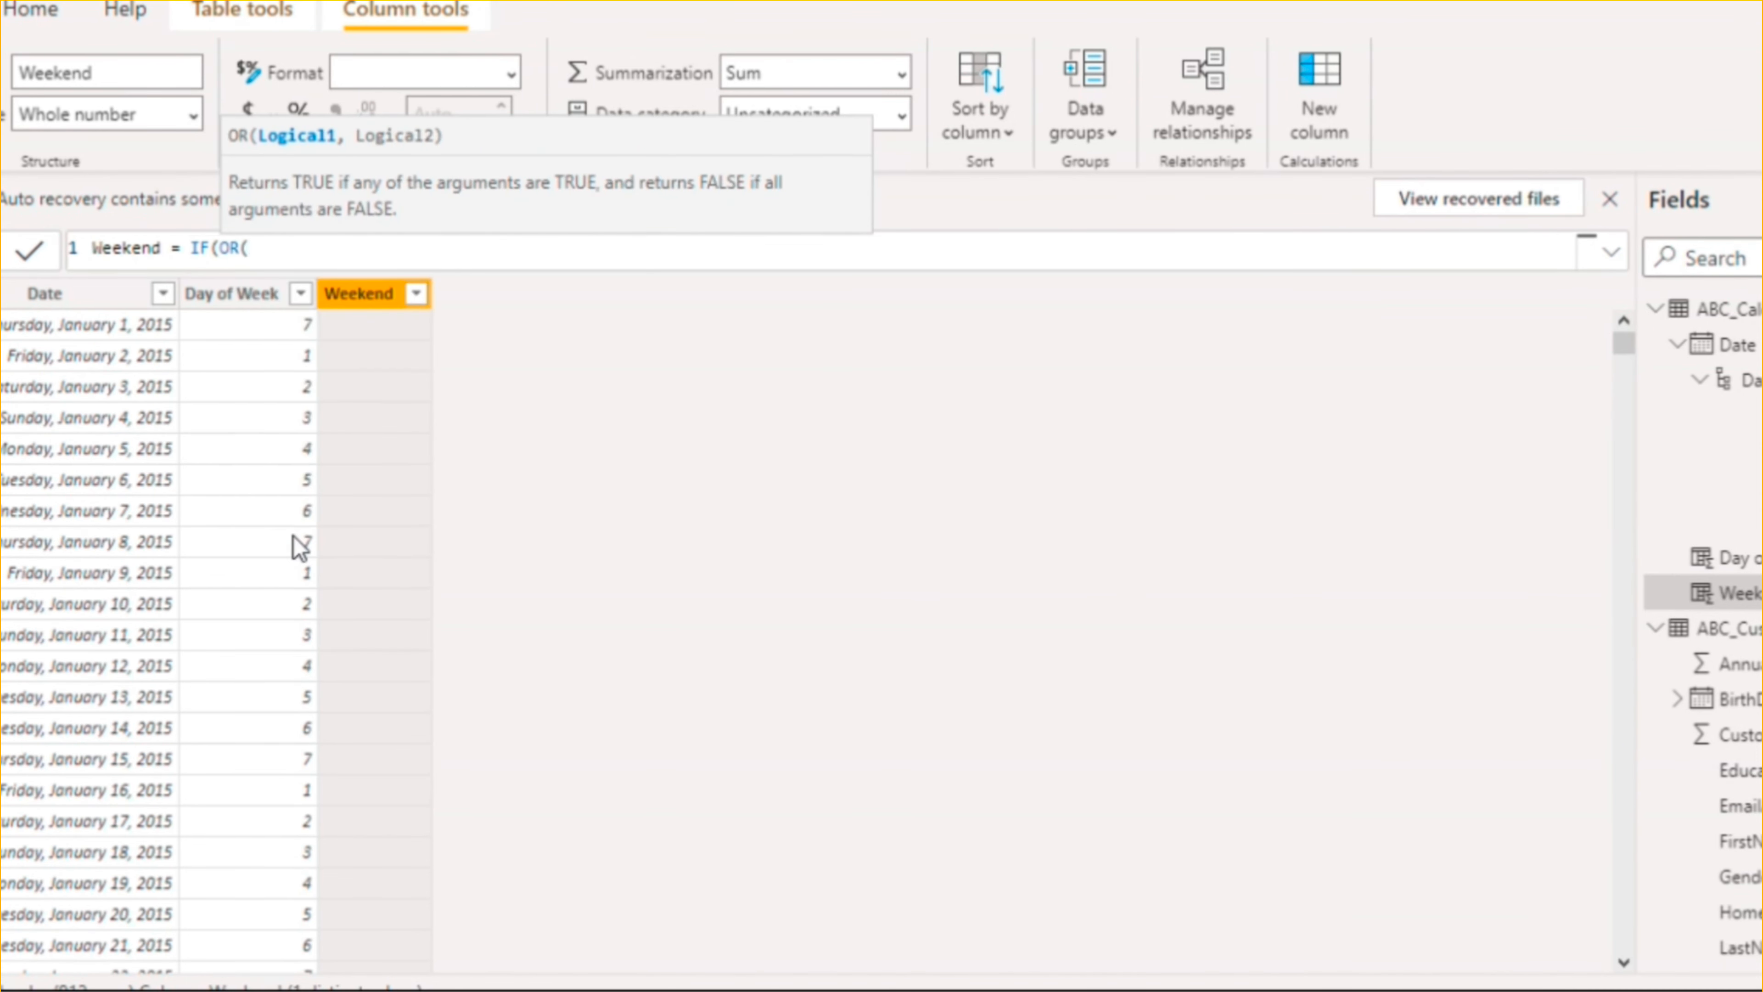
{"action": "type", "text": "ABC"}
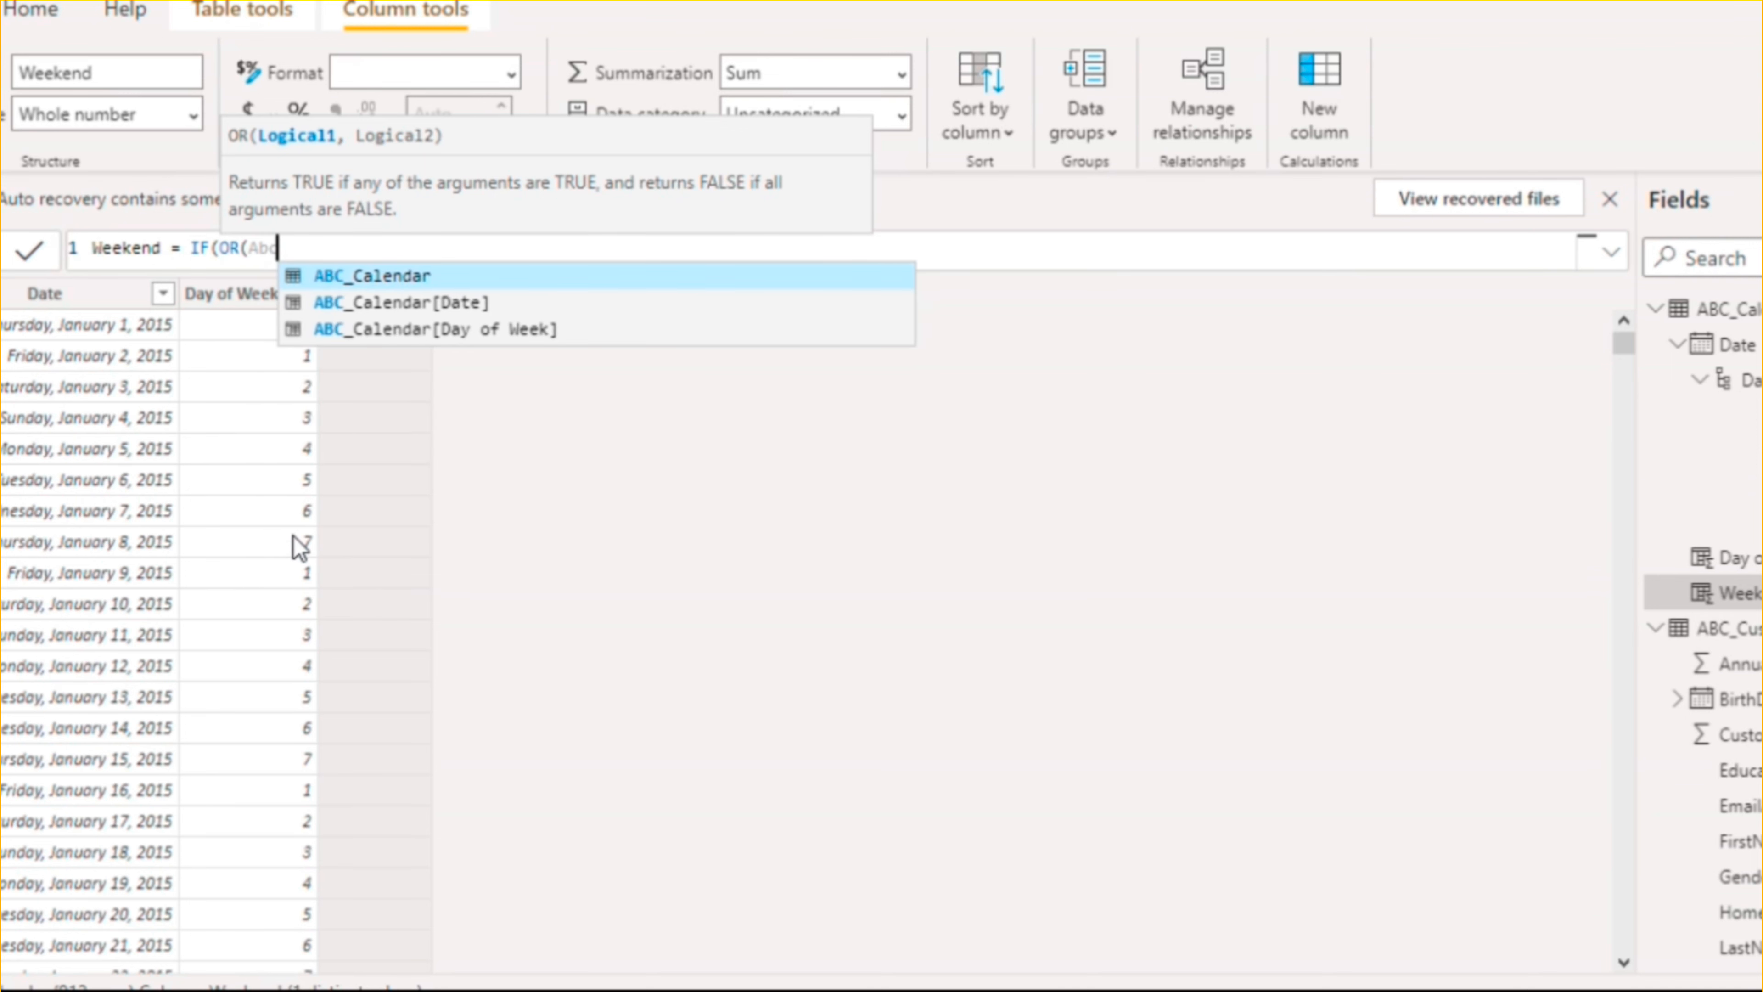
{"action": "left_click", "coordinate": [574, 331]}
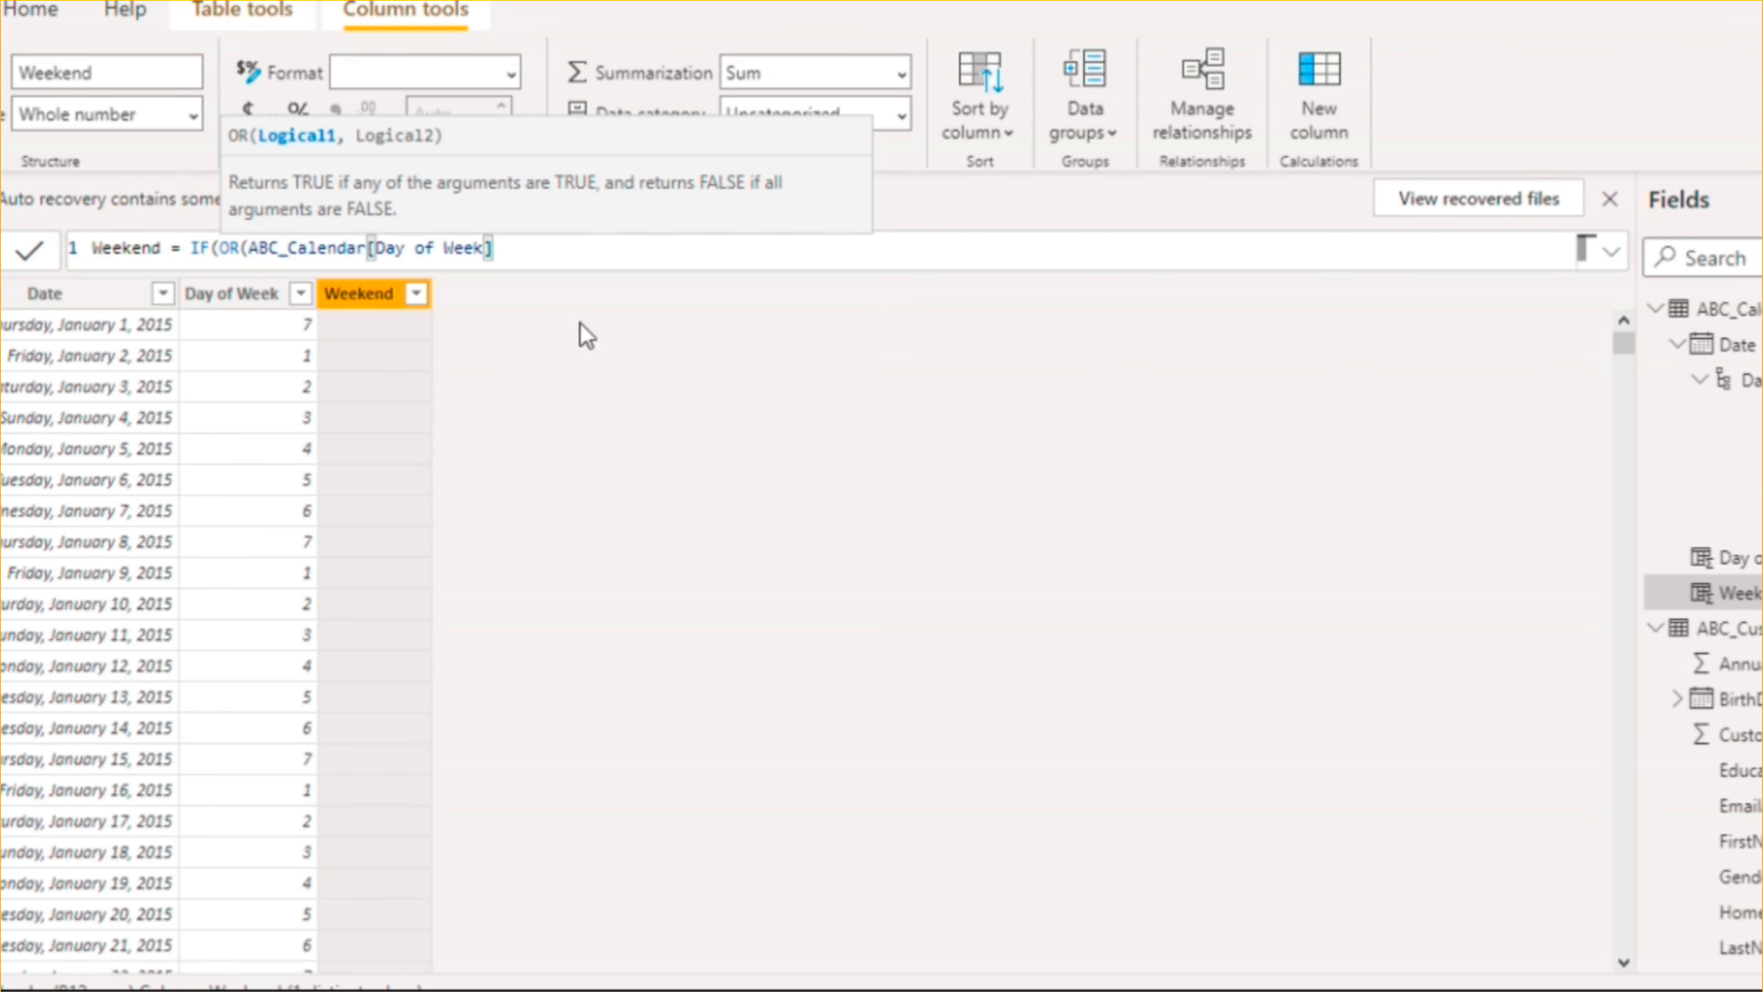
{"action": "type", "text": "=6,abc"}
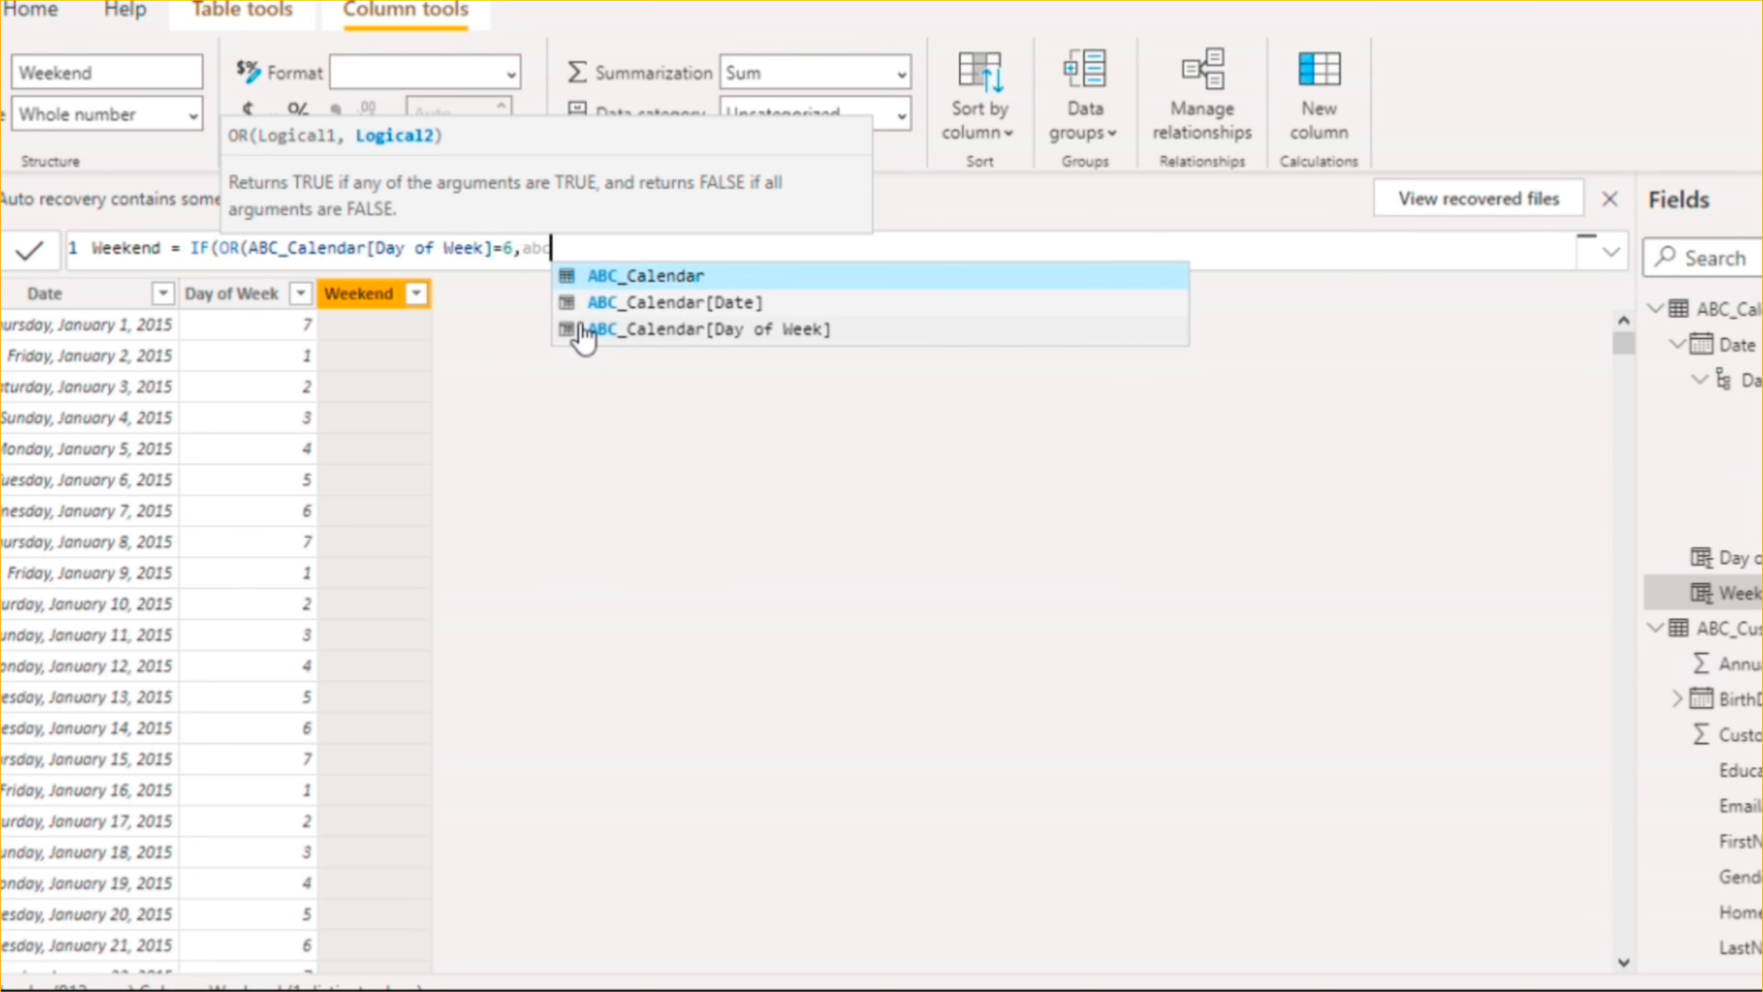
{"action": "left_click", "coordinate": [688, 330]}
{"action": "type", "text": "="}
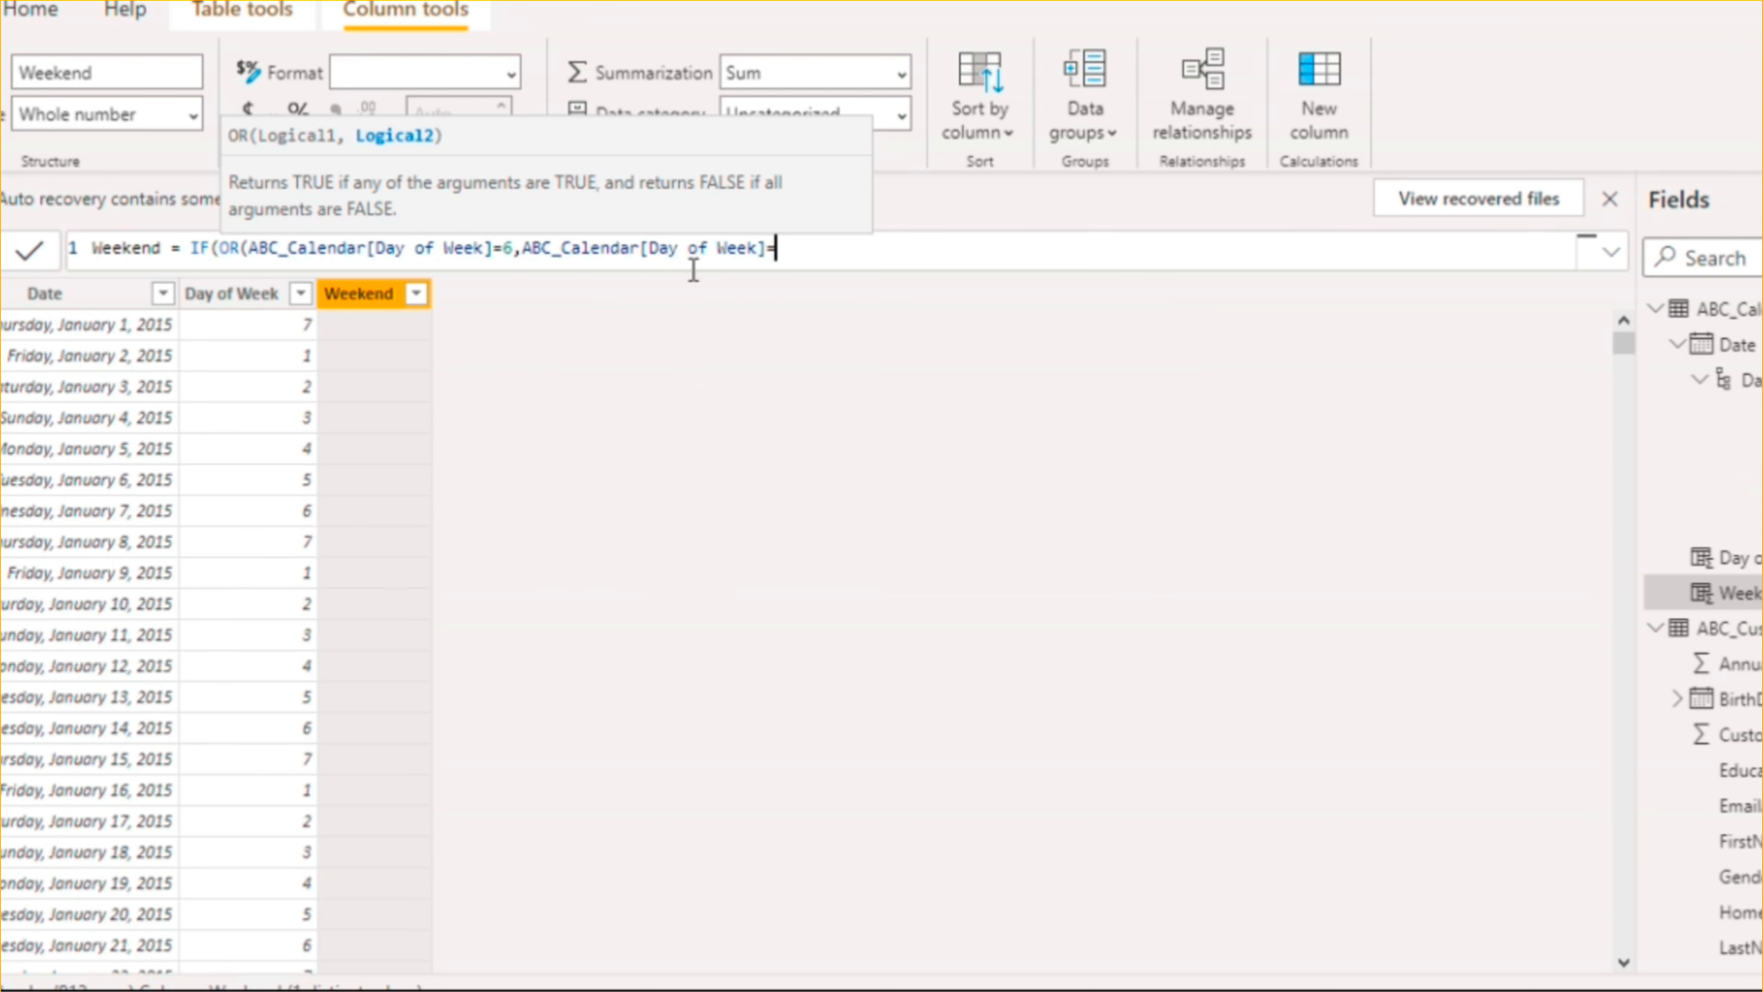
{"action": "type", "text": "7"}
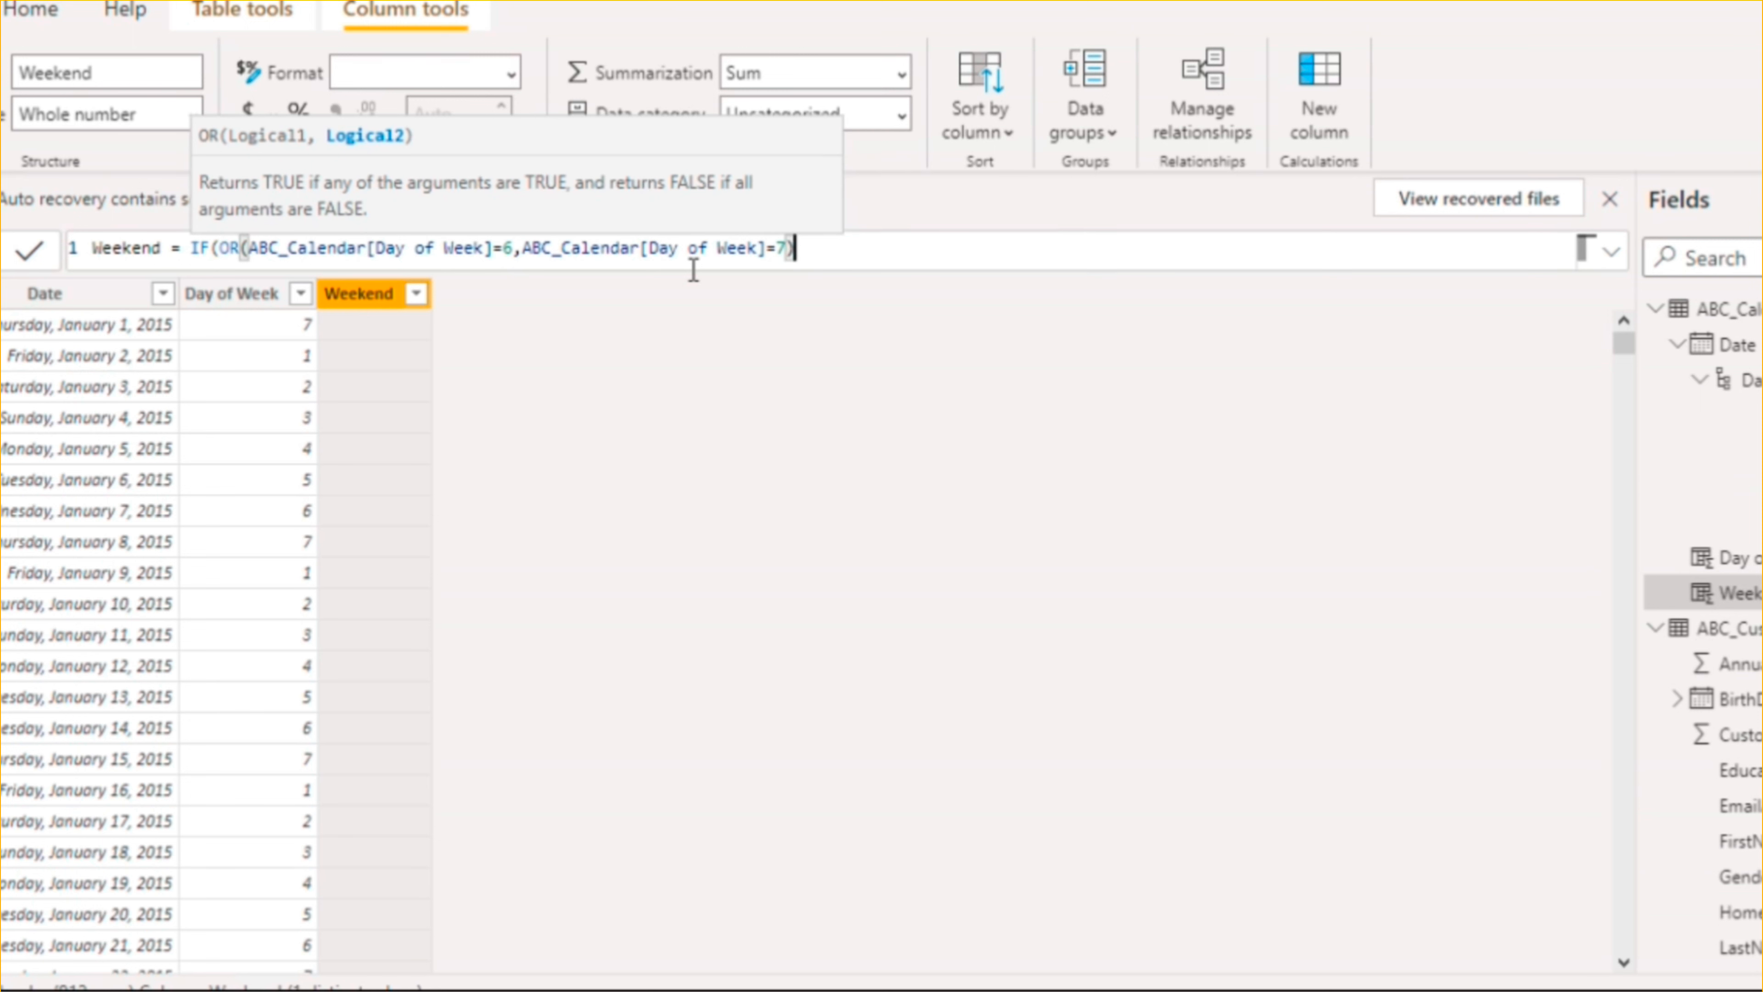
{"action": "type", "text": "),"}
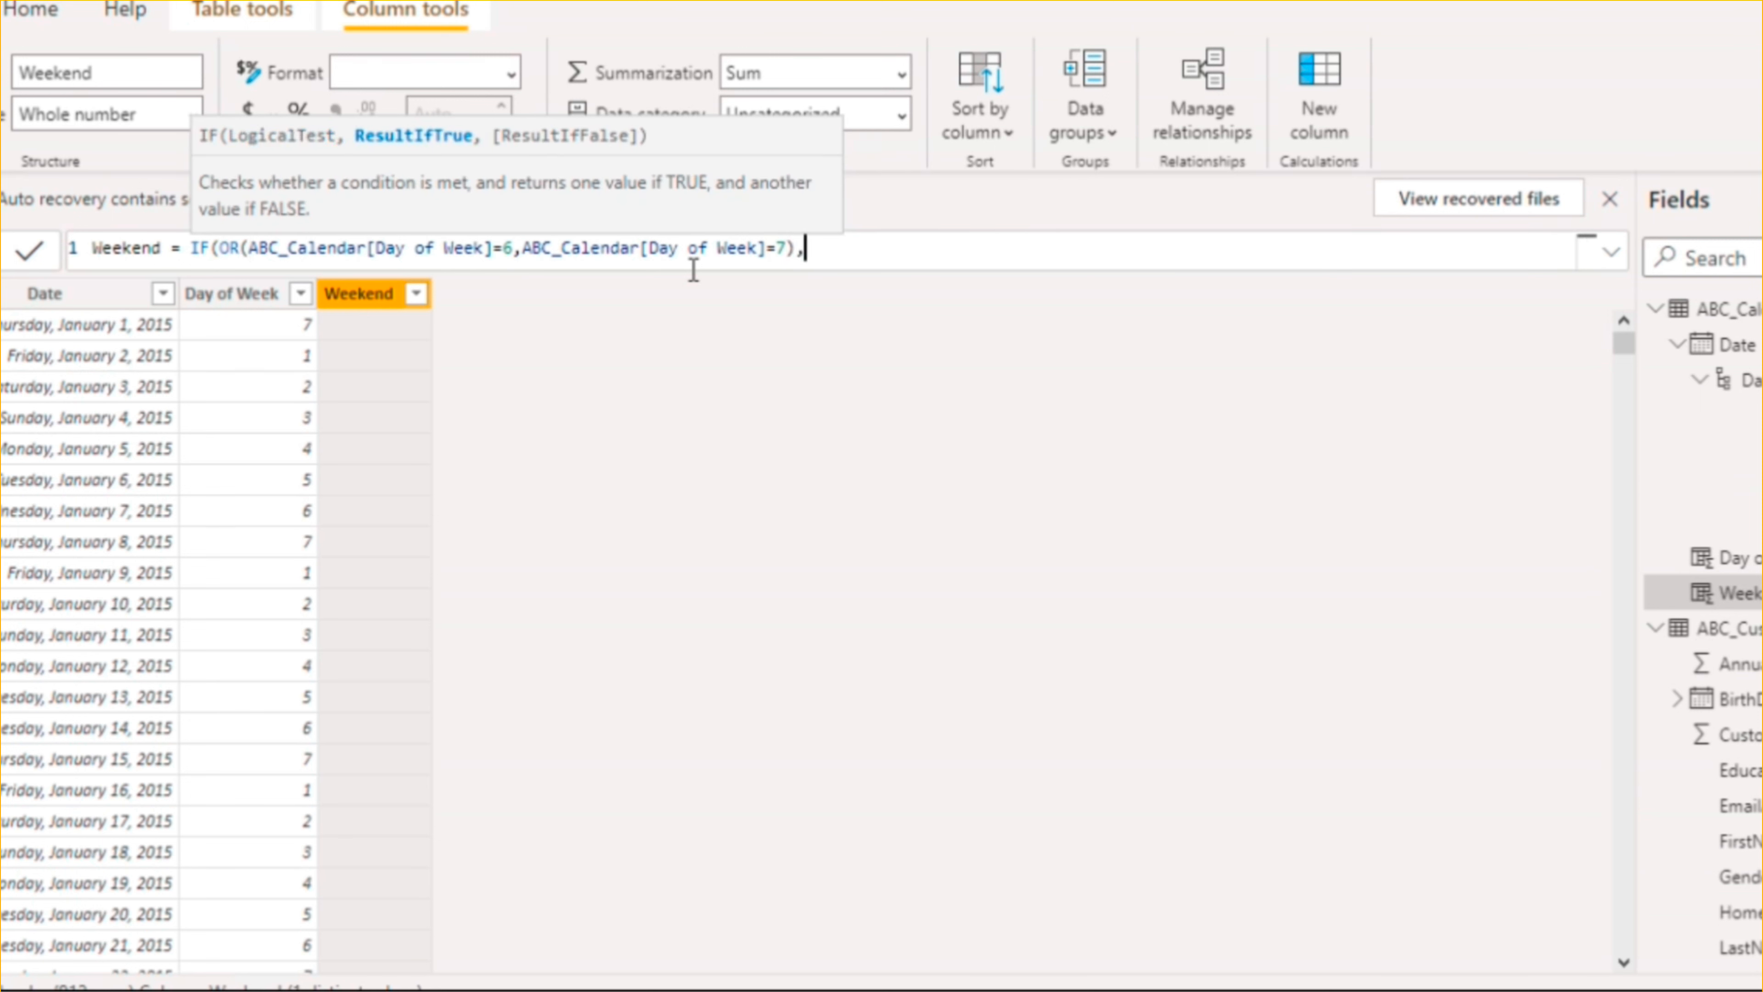
Step: Complete the IF function with "weekend" as the true result and "Weekday" as the false result, and commit the formula
{"action": "type", "text": "\"weekend\",\"Week"}
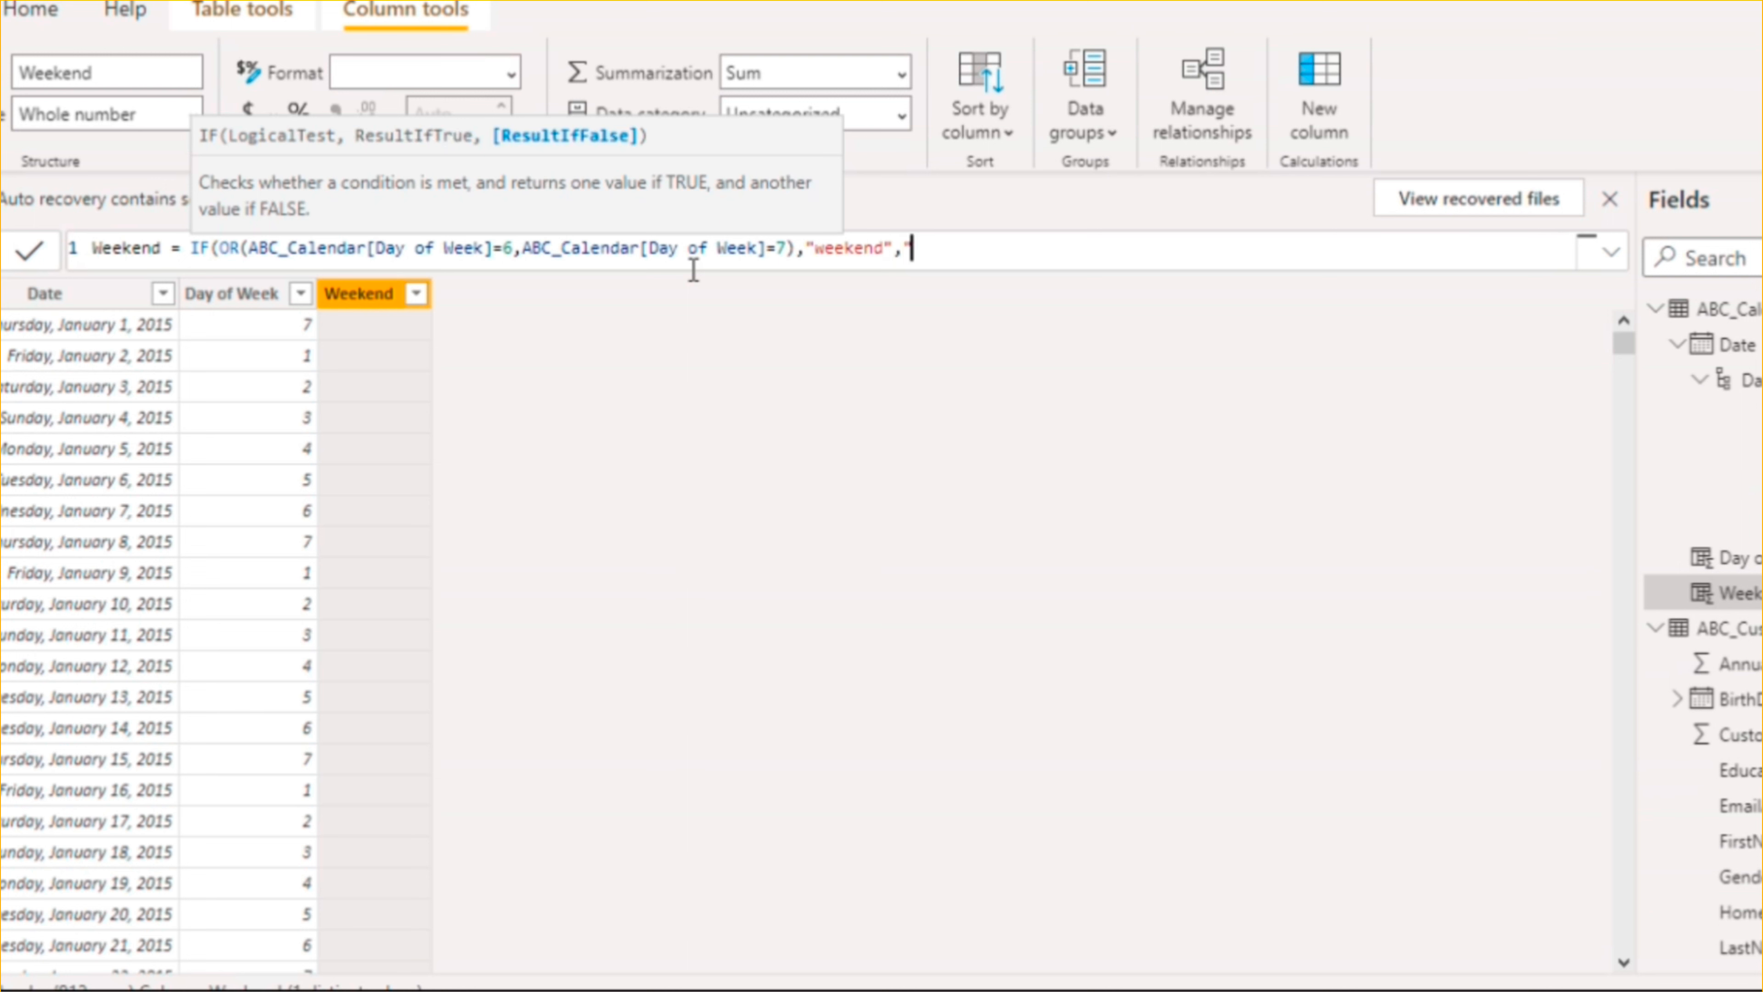
{"action": "type", "text": "day\")"}
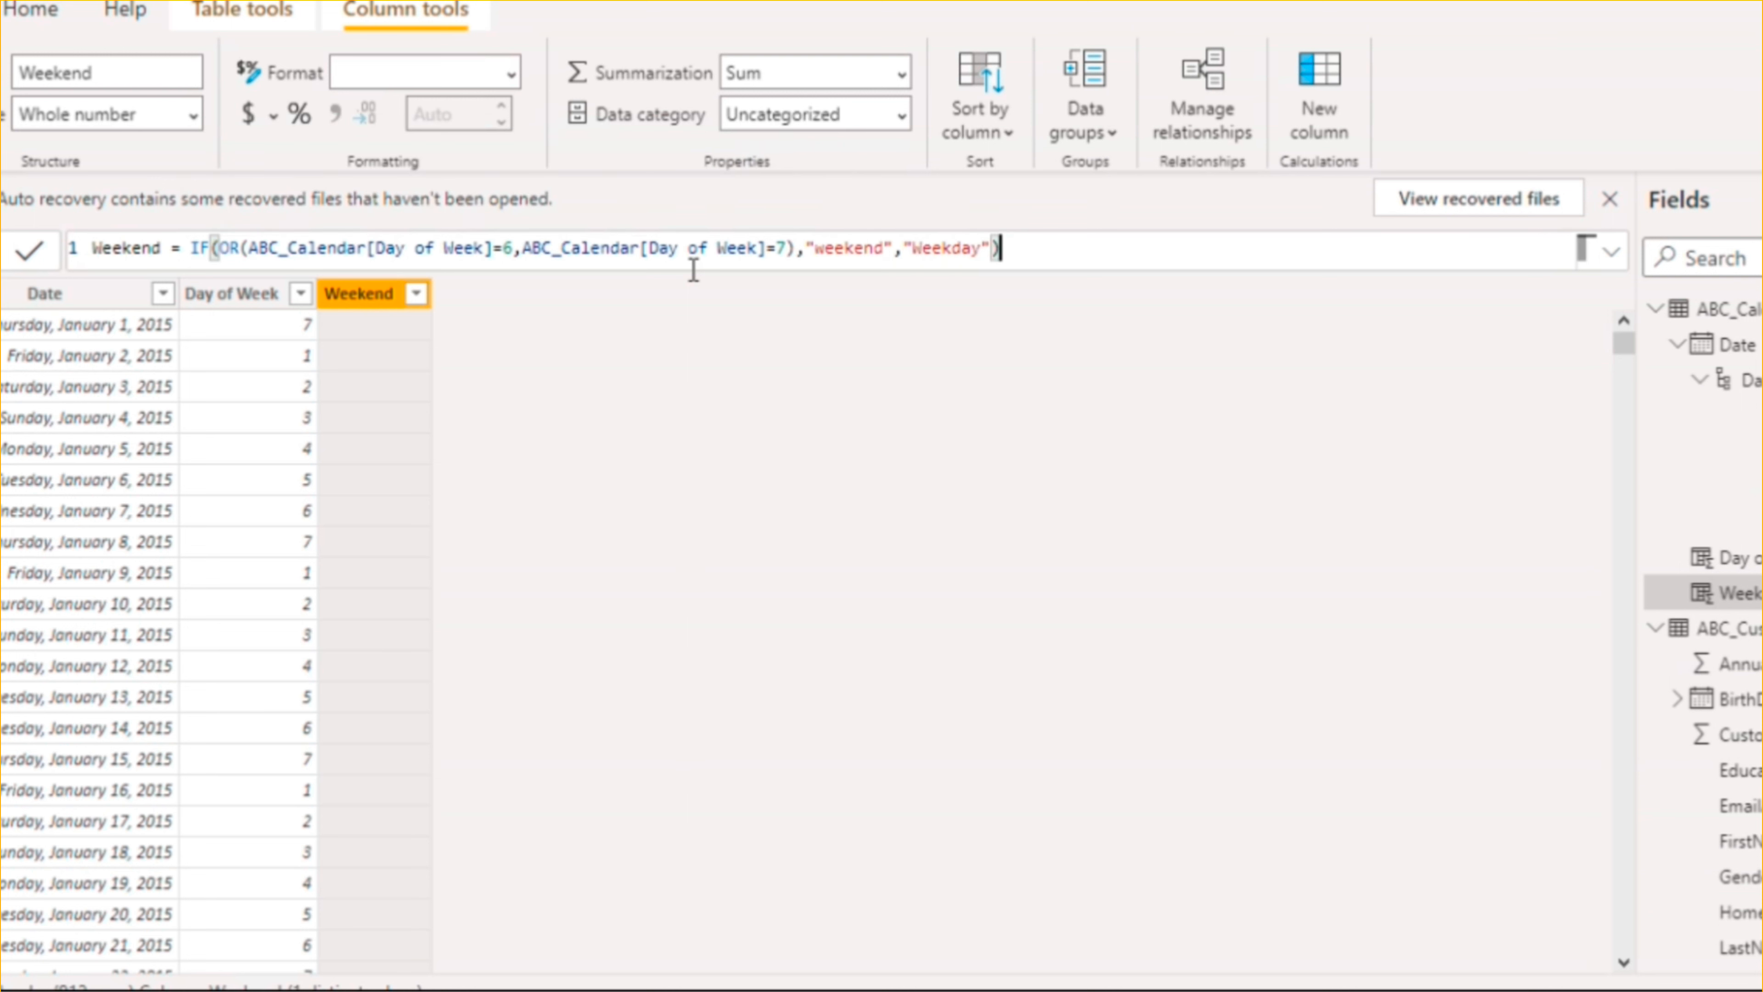
{"action": "key", "text": "Return"}
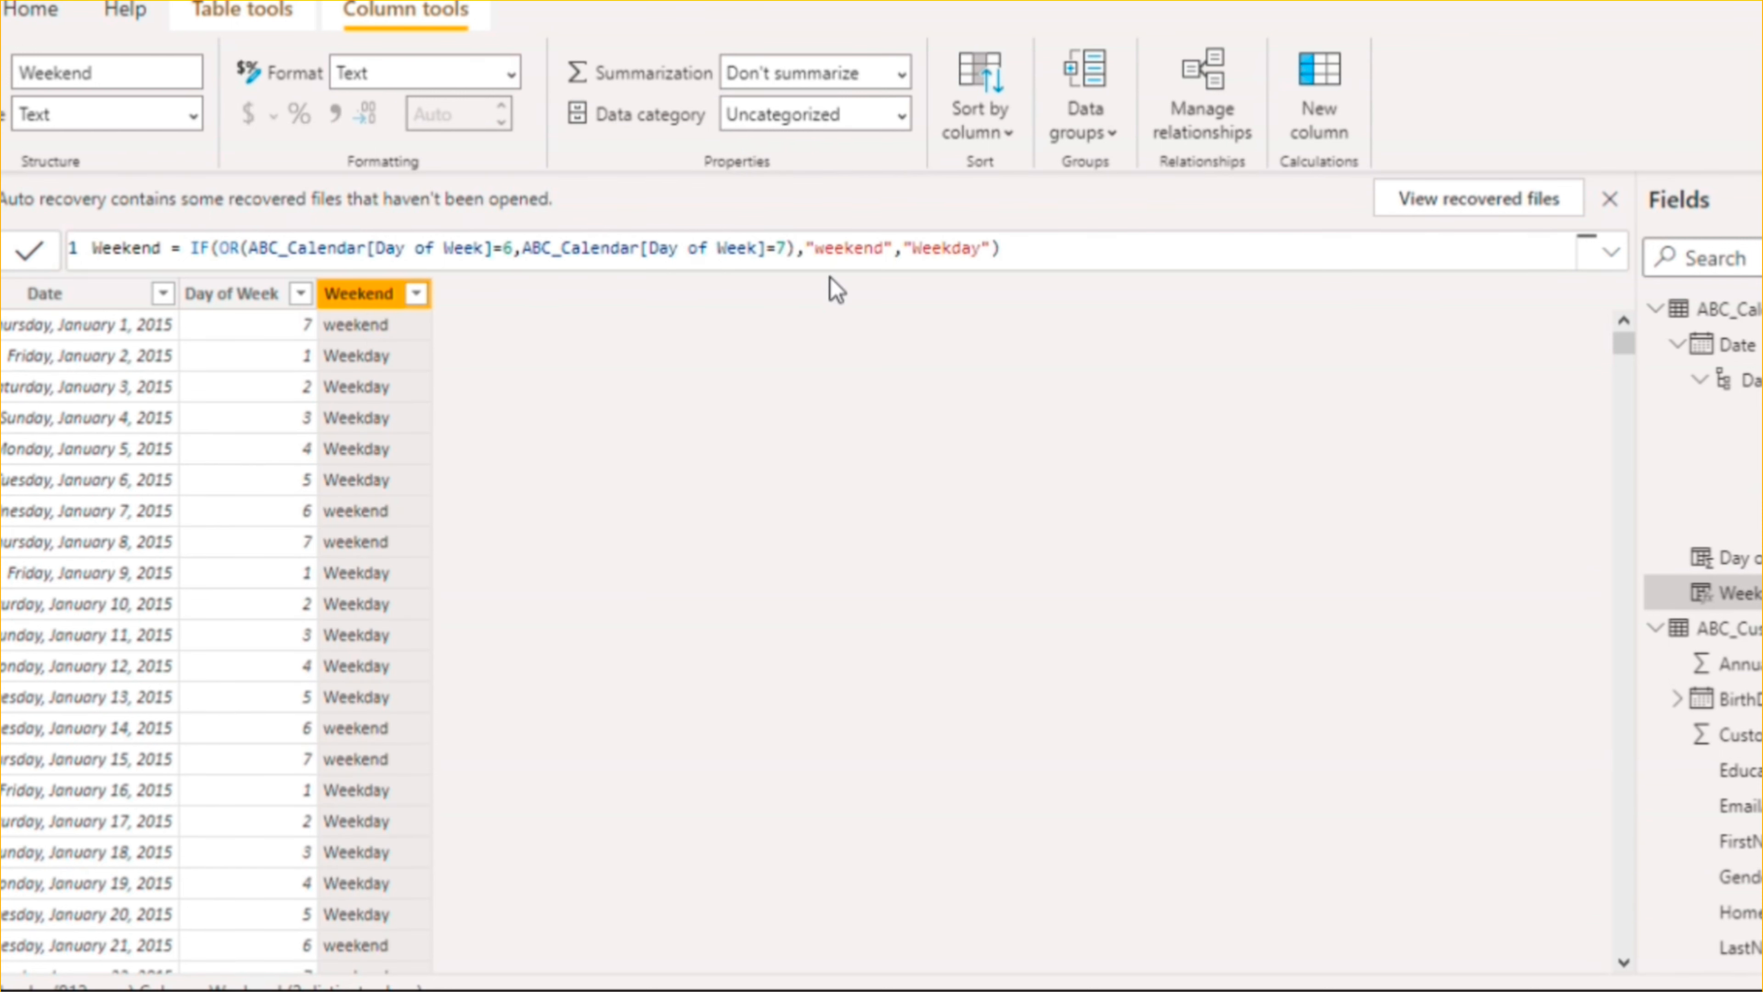
Step: Capitalize the true result in the Weekend formula as "Weekend", commit it, and check the column's rows
{"action": "left_click", "coordinate": [824, 248]}
{"action": "key", "text": "BackSpace"}
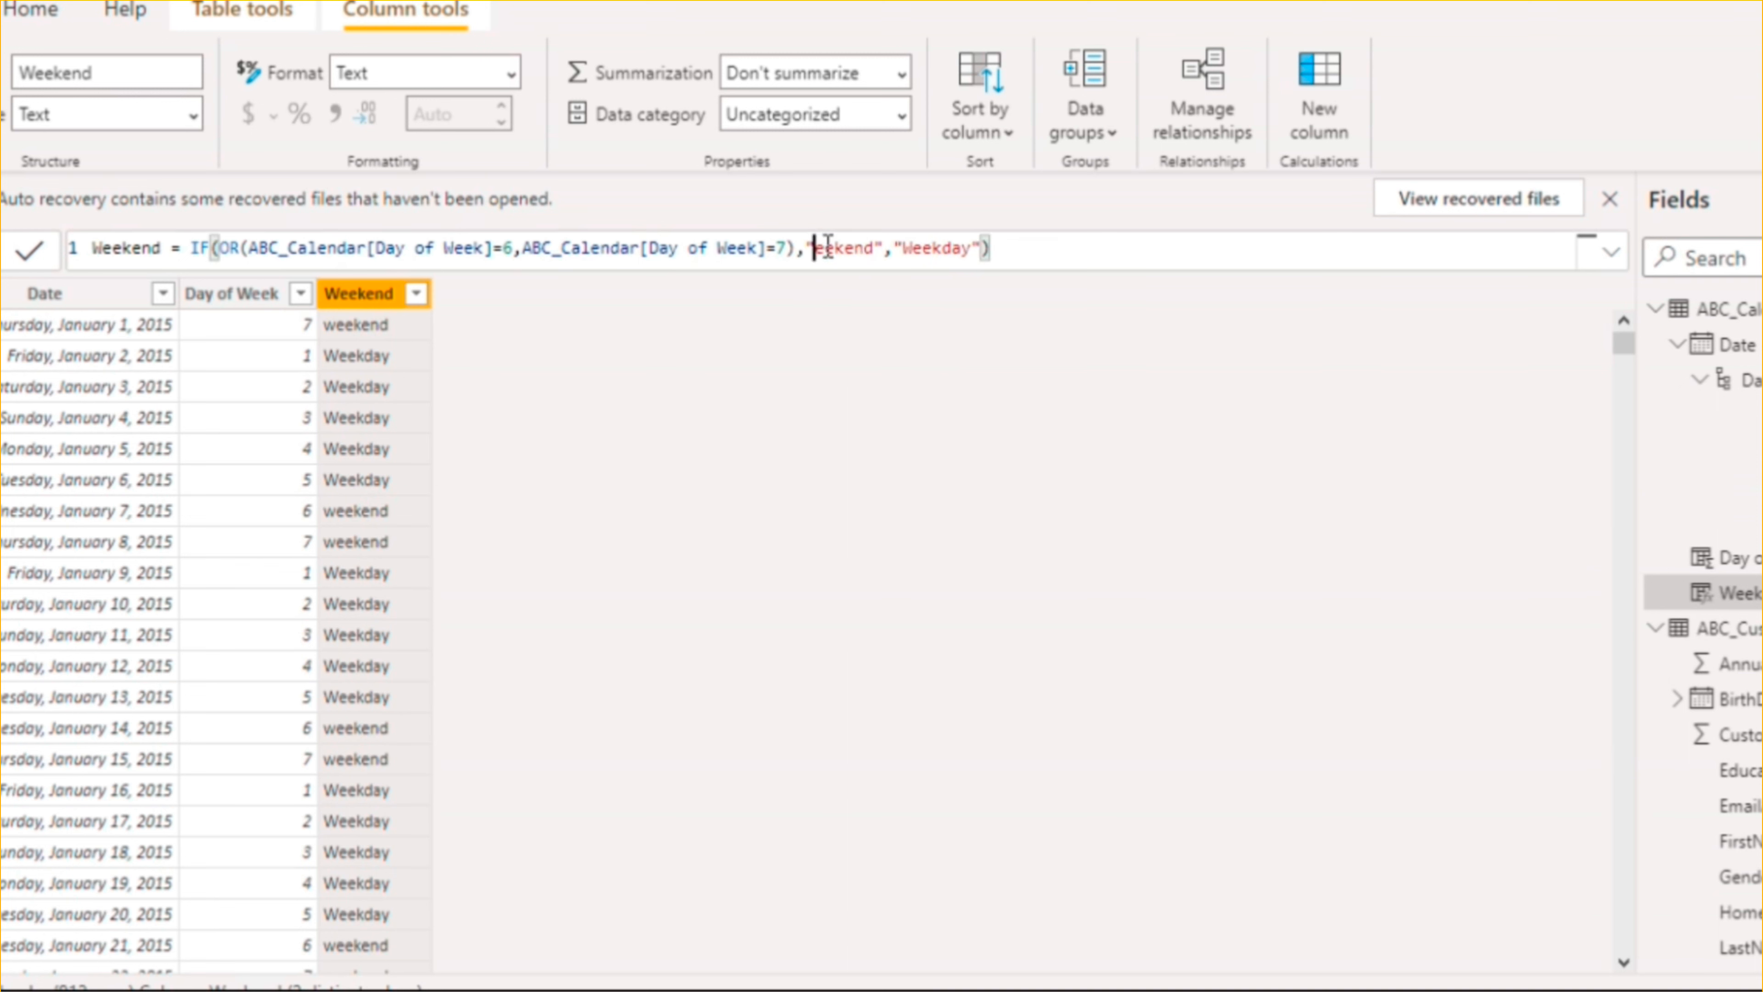
{"action": "type", "text": "W"}
{"action": "key", "text": "Return"}
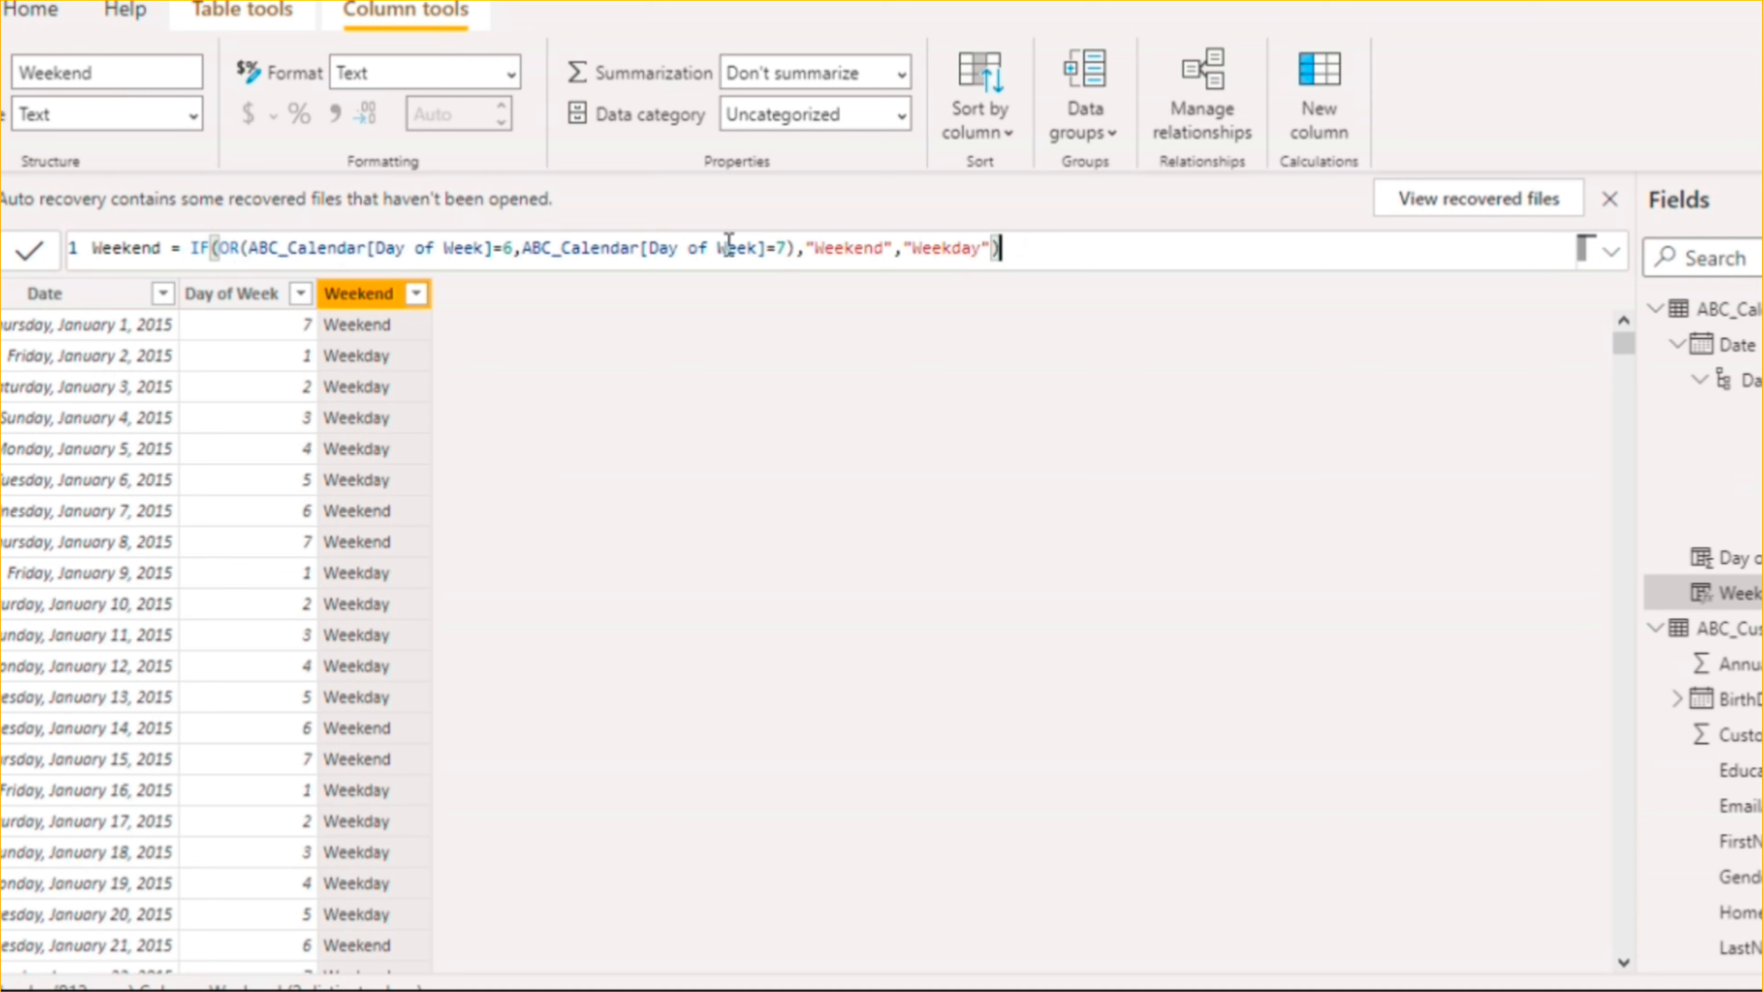
{"action": "left_click_drag", "start_coordinate": [1620, 345], "coordinate": [1671, 642]}
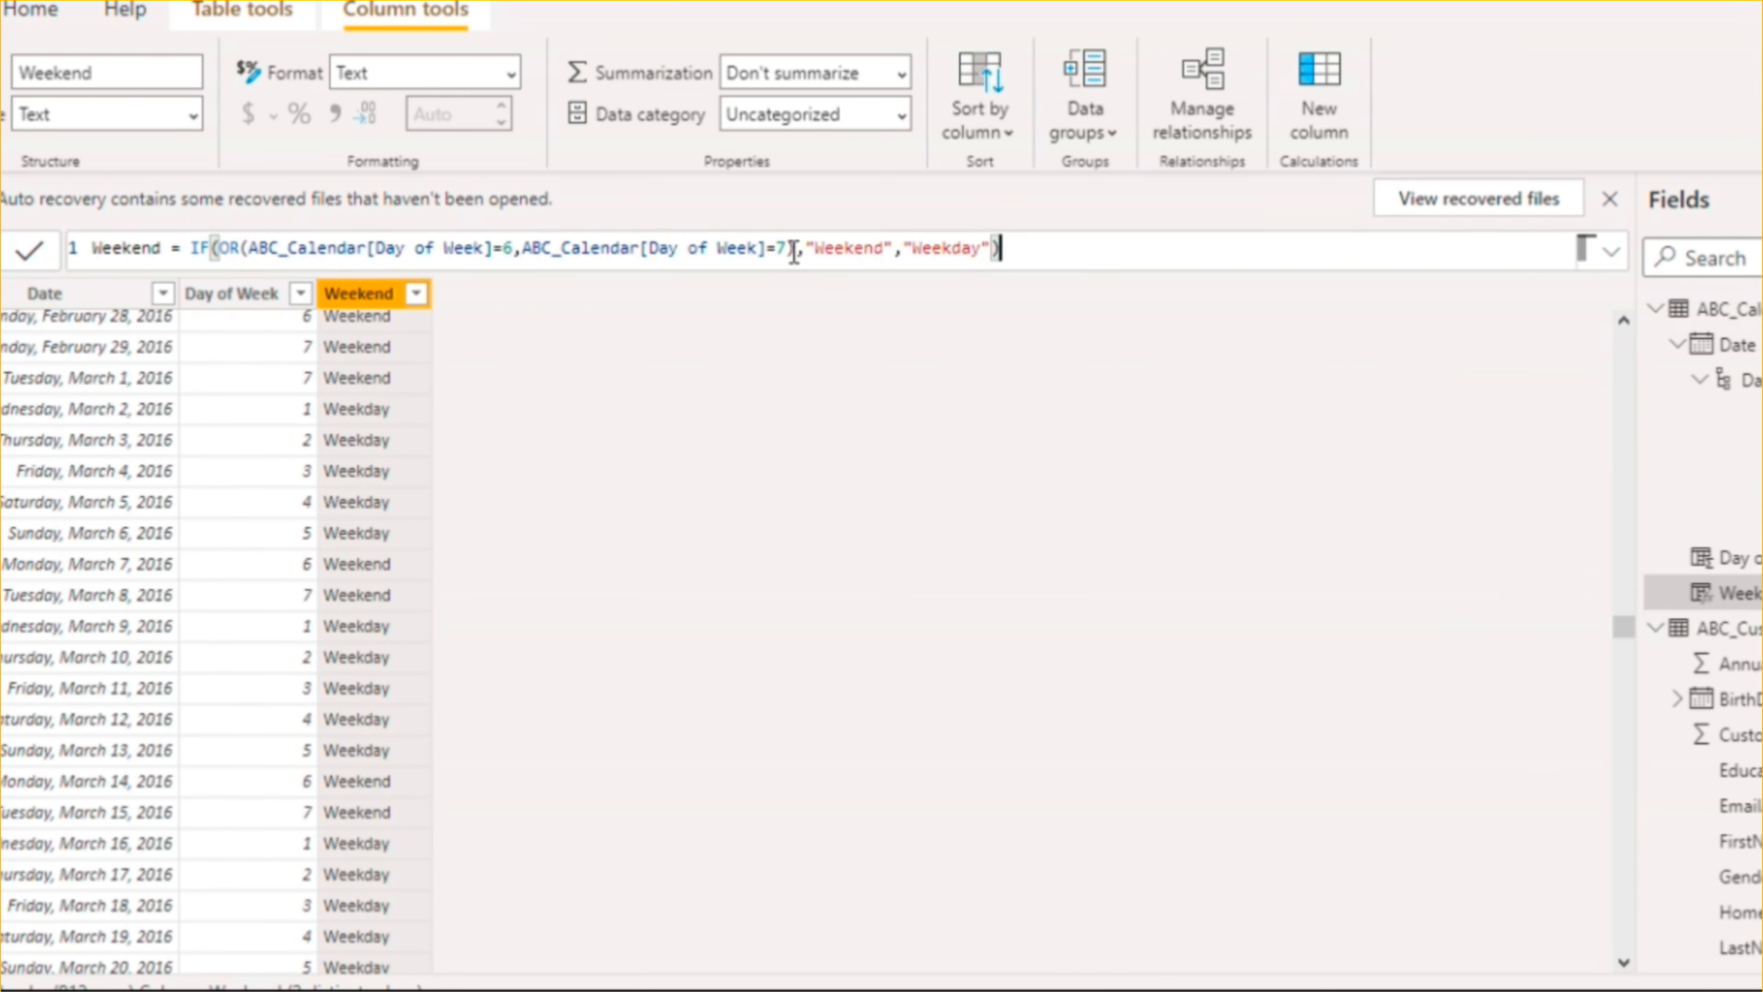
Step: Replace the formula's OR function with ABC_Calendar[Day of Week]=6 || ABC_Calendar[Day of Week]=7, commit it, and review the column's rows
{"action": "left_click_drag", "start_coordinate": [799, 248], "coordinate": [220, 251]}
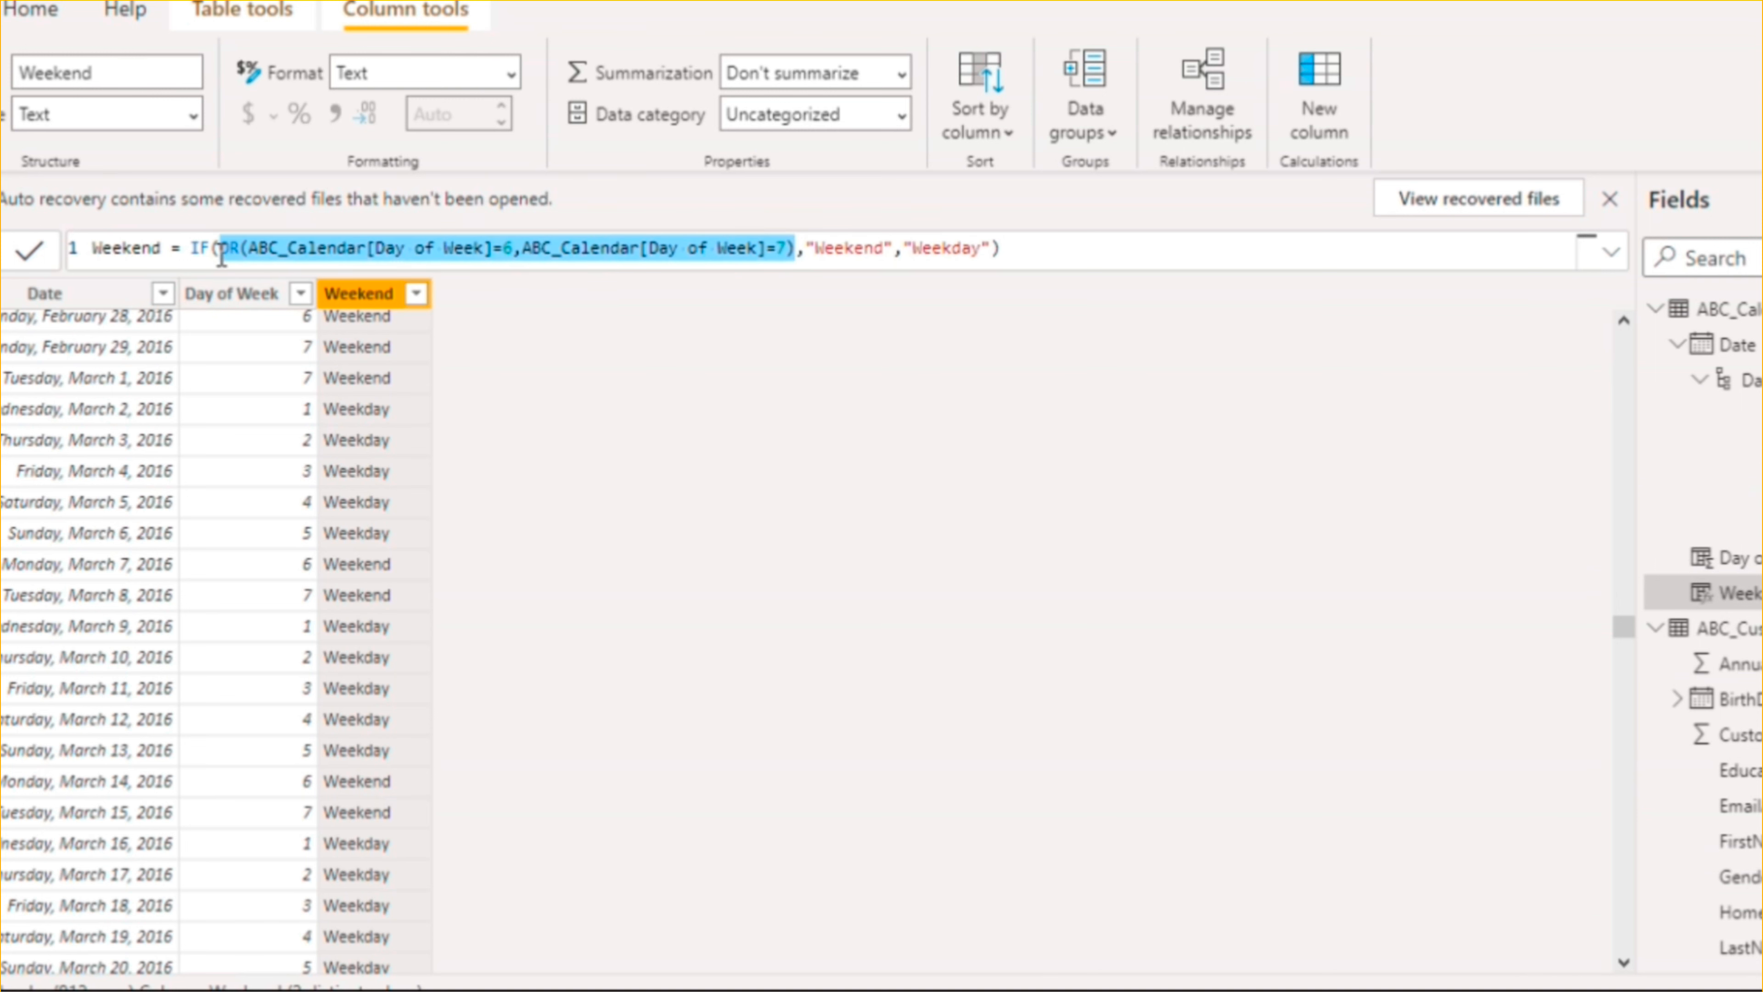
{"action": "type", "text": "abc"}
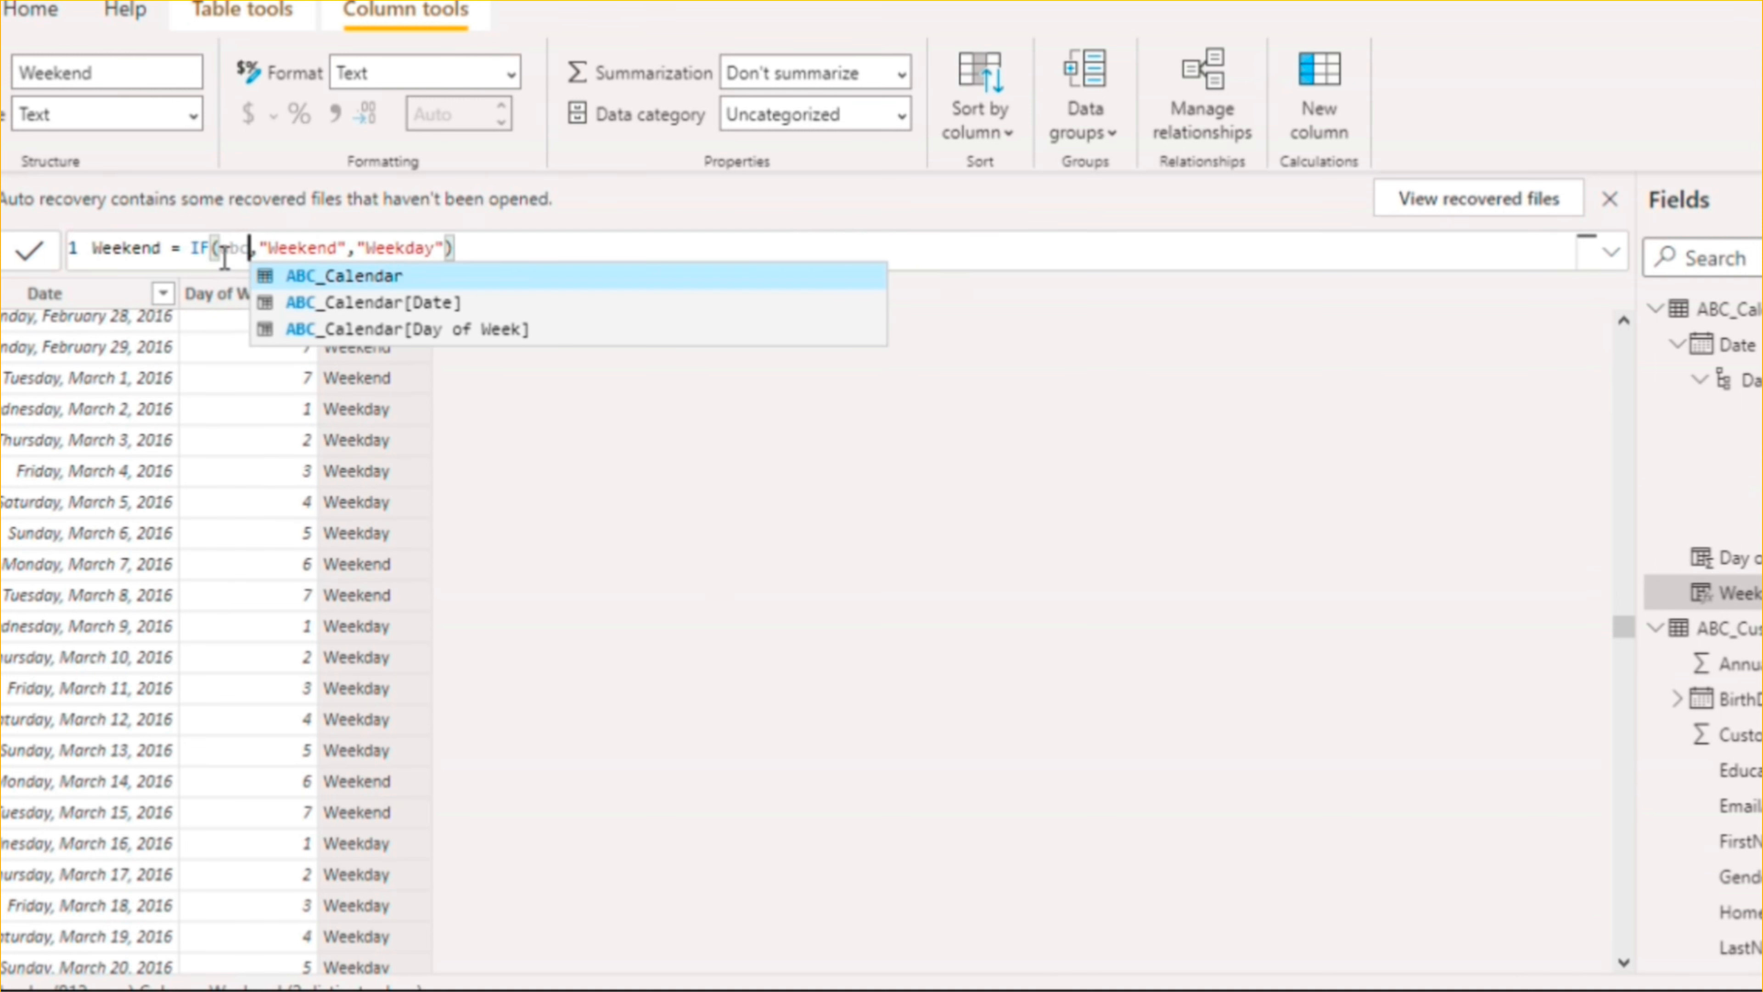
{"action": "left_click", "coordinate": [463, 329]}
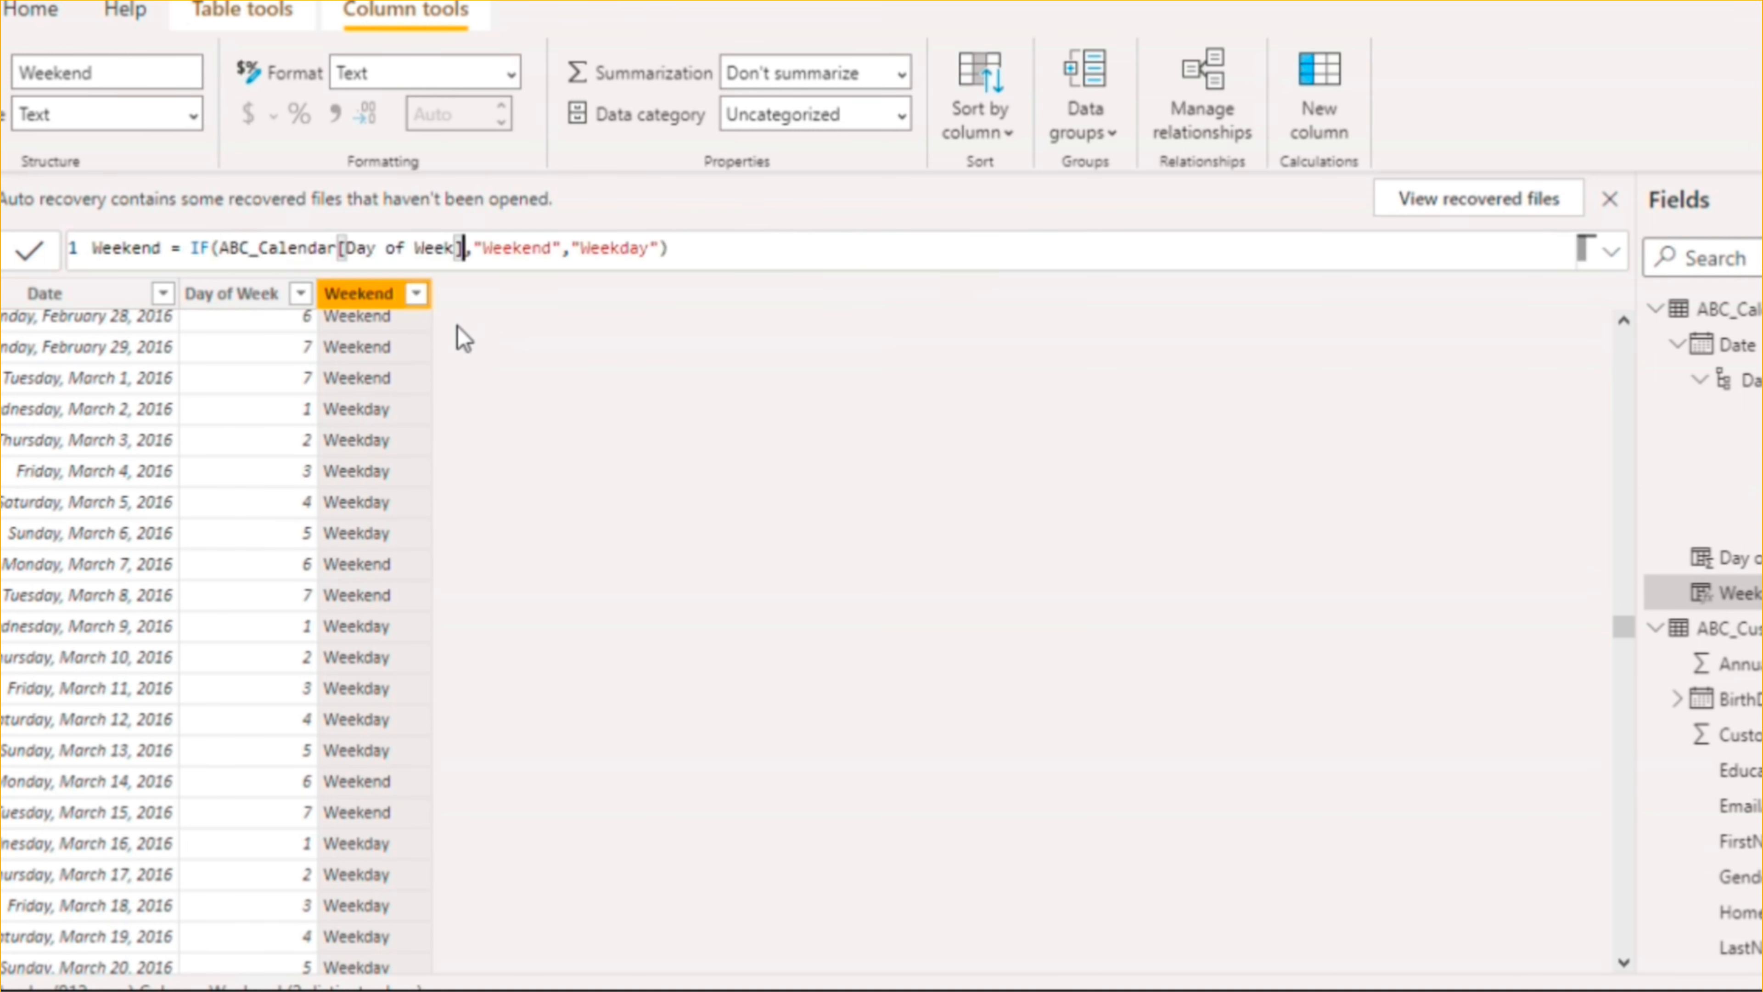
{"action": "type", "text": "=6"}
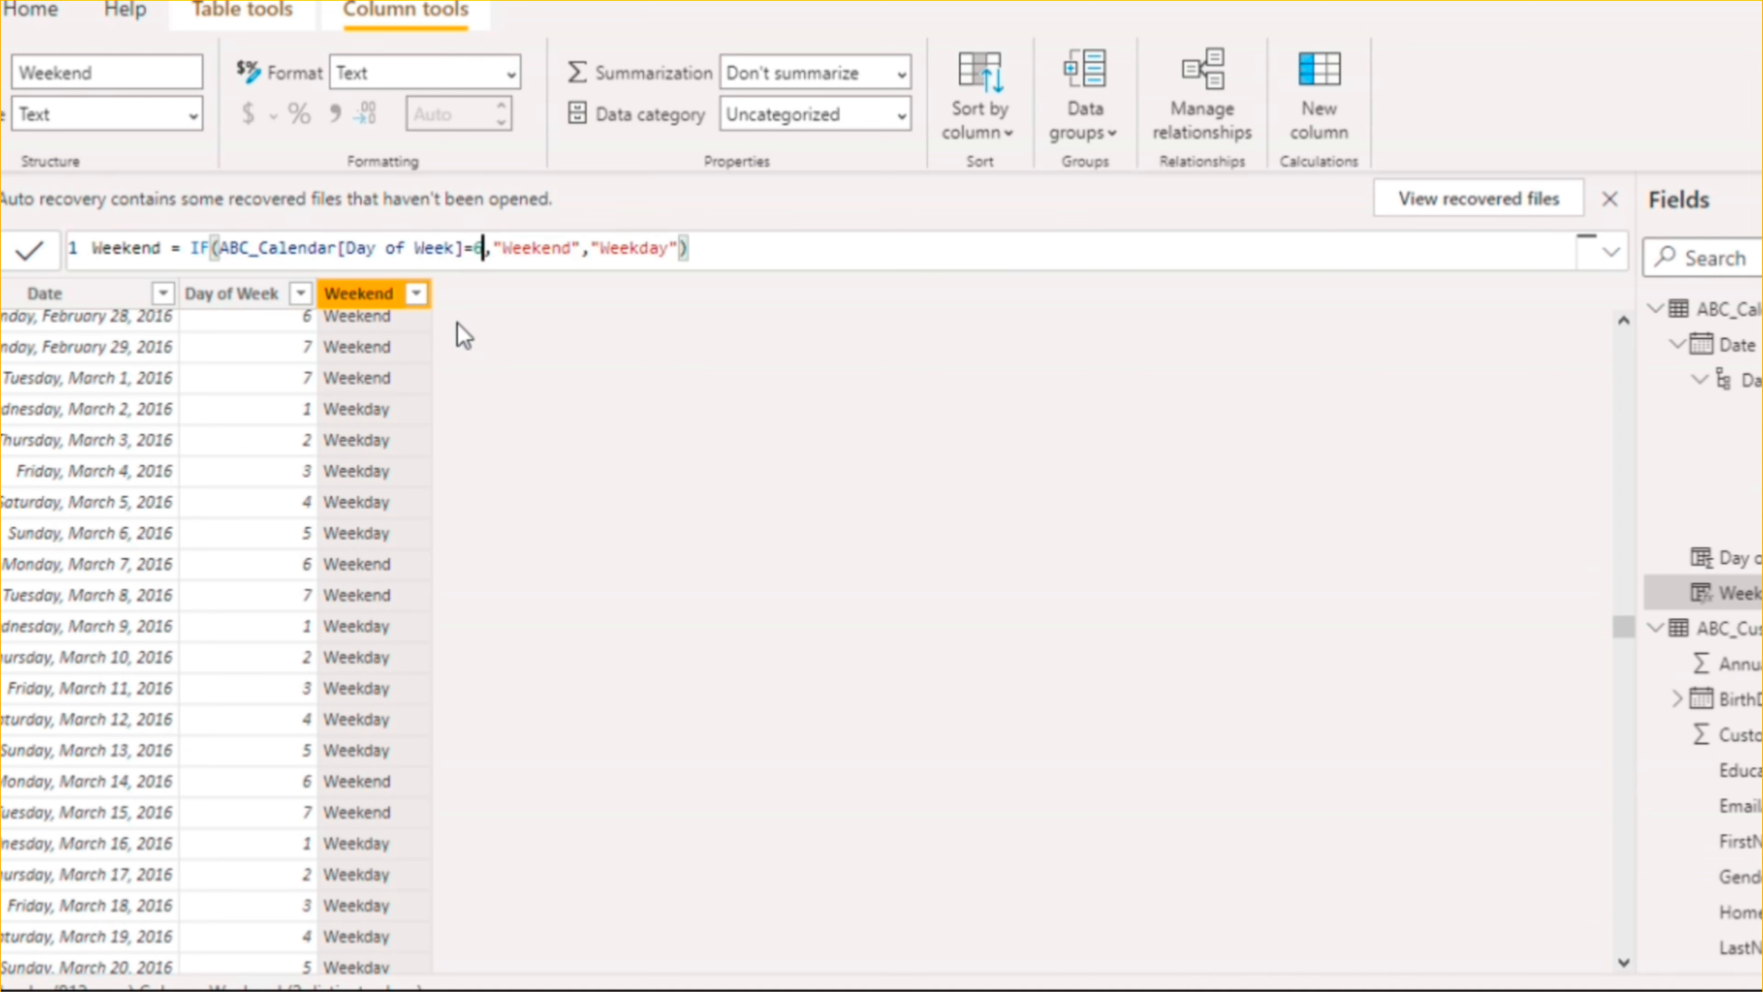
{"action": "type", "text": " || "}
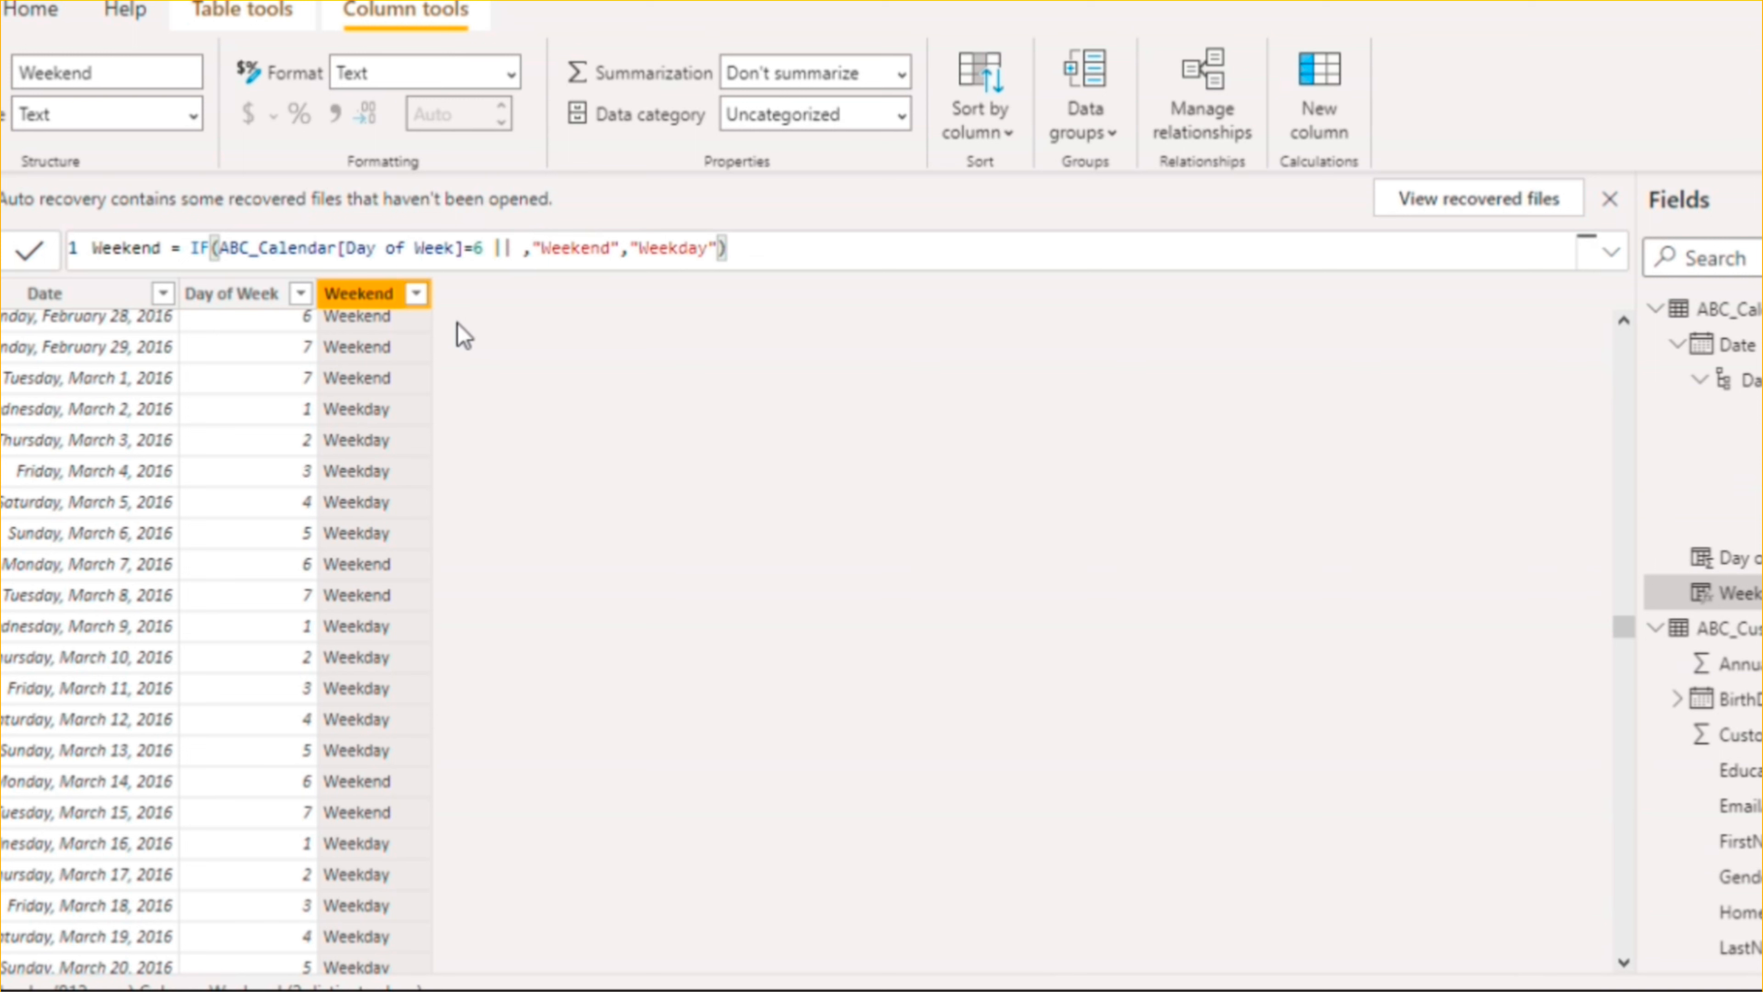
{"action": "type", "text": "abc"}
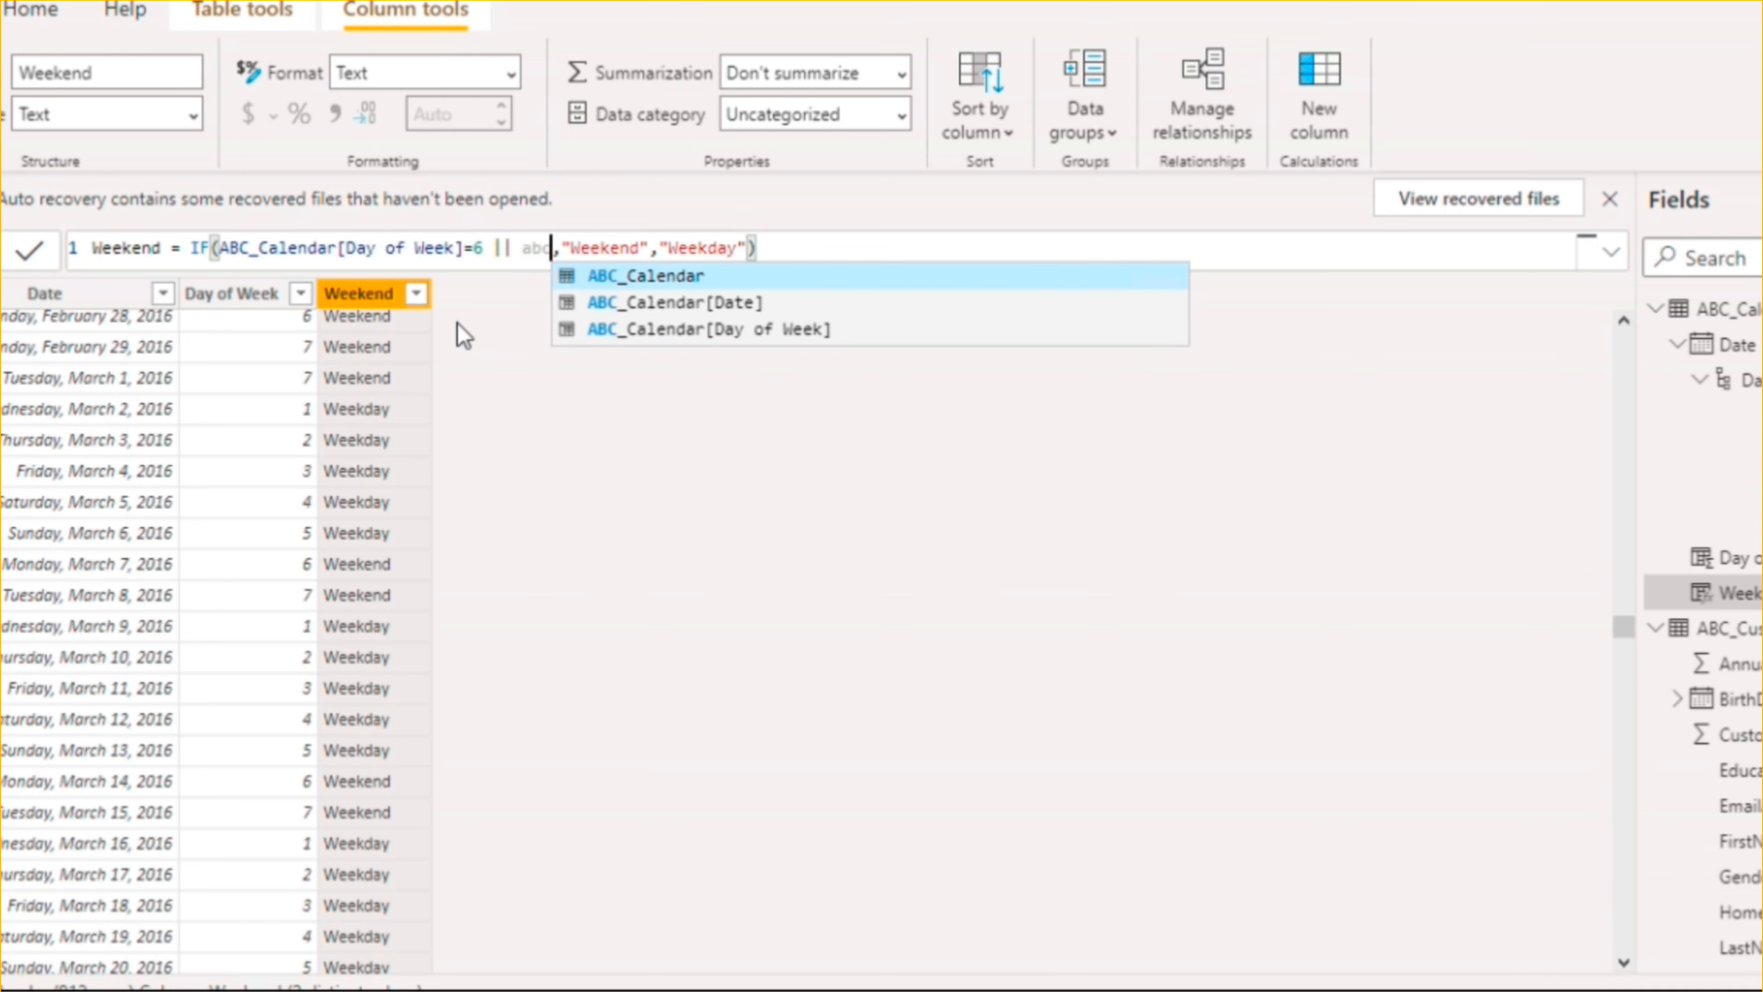
{"action": "left_click", "coordinate": [716, 331]}
{"action": "type", "text": "=7"}
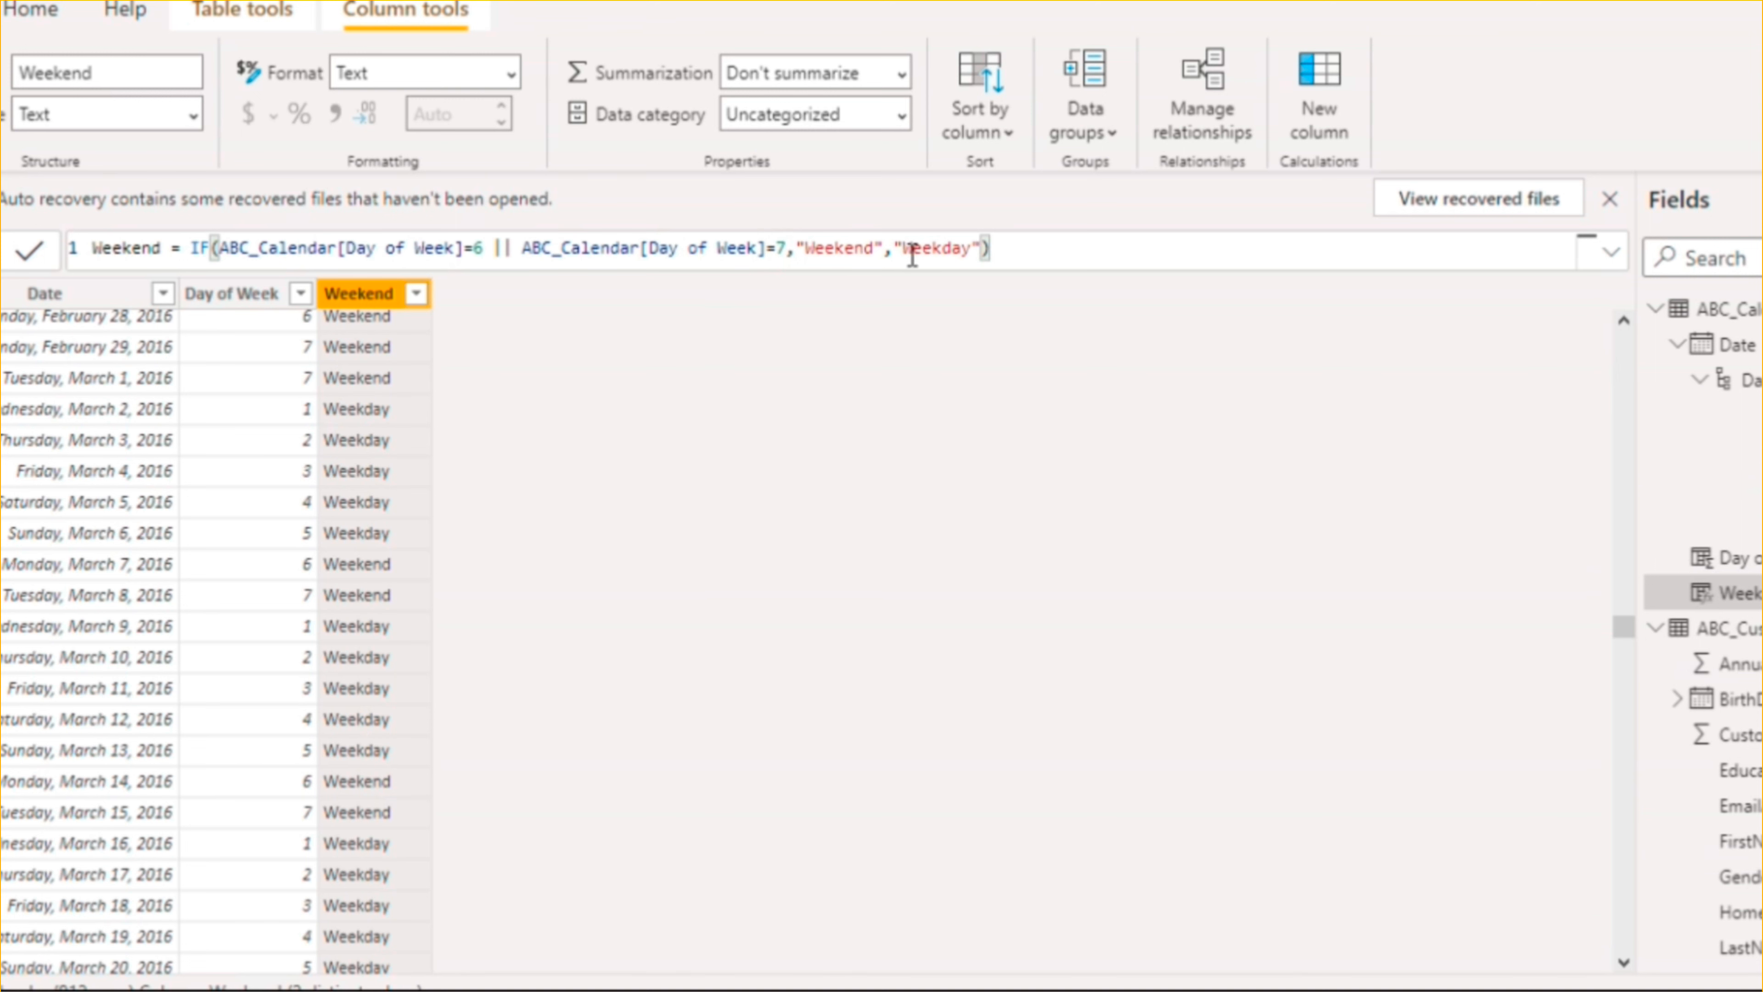
{"action": "key", "text": "Return"}
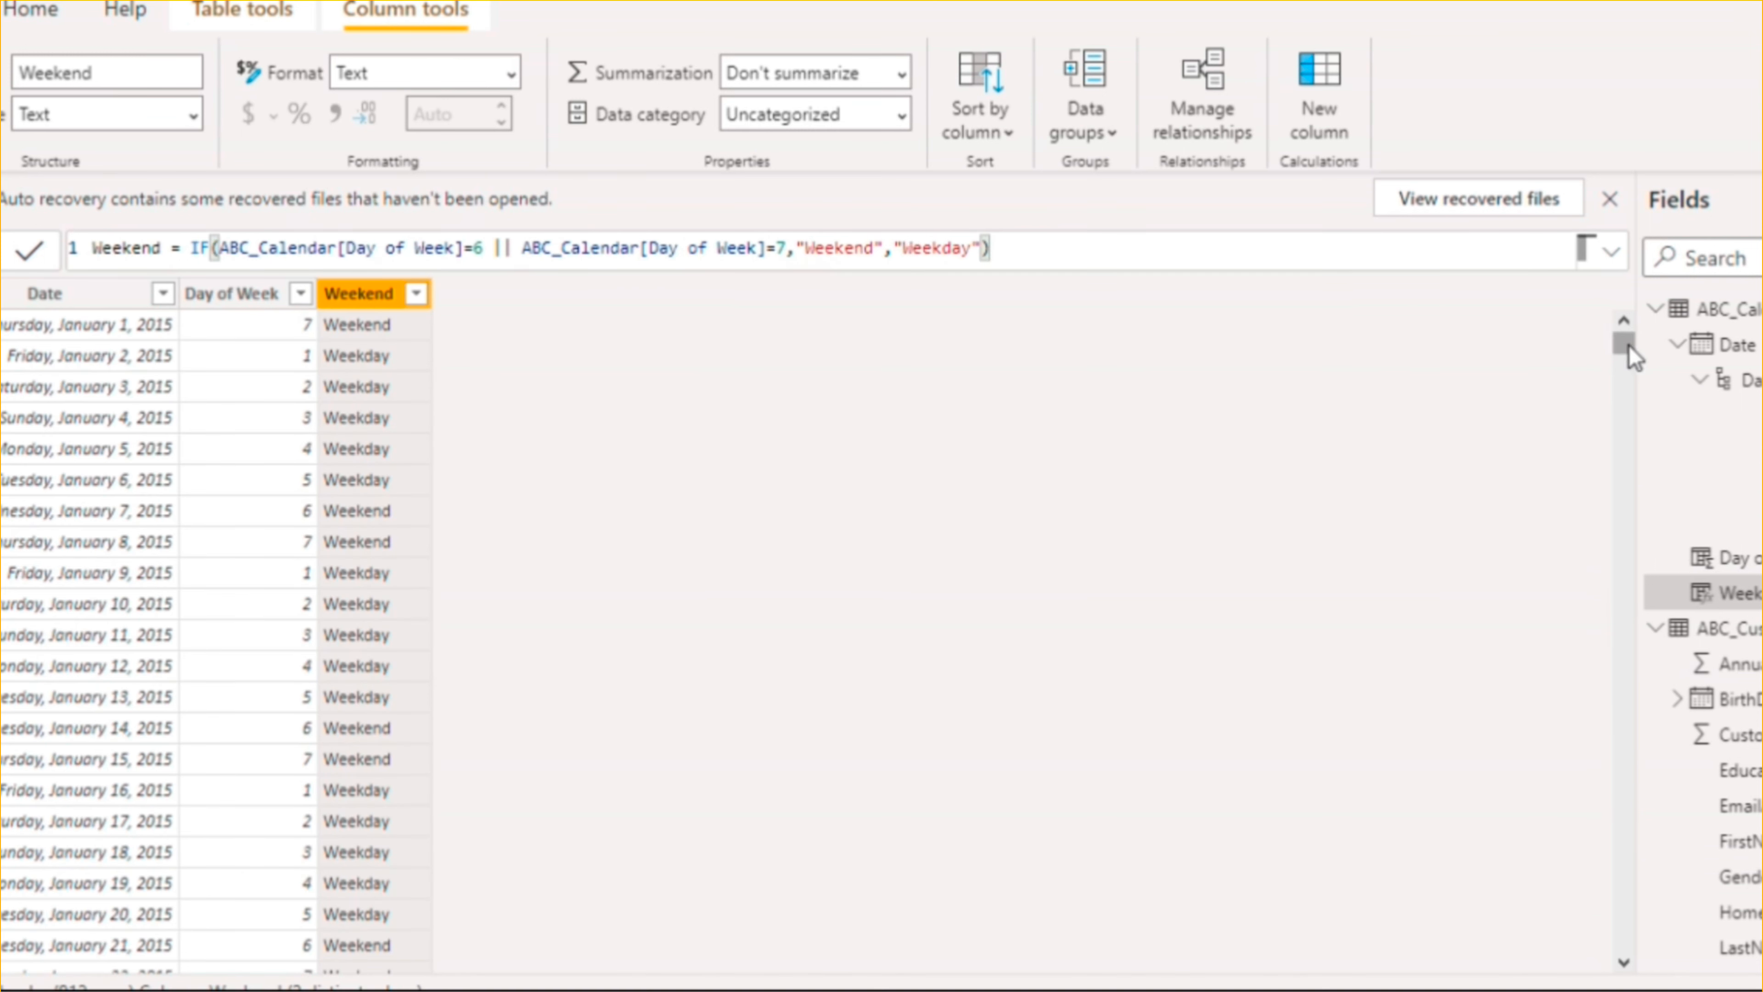
{"action": "left_click_drag", "start_coordinate": [1624, 344], "coordinate": [1620, 877]}
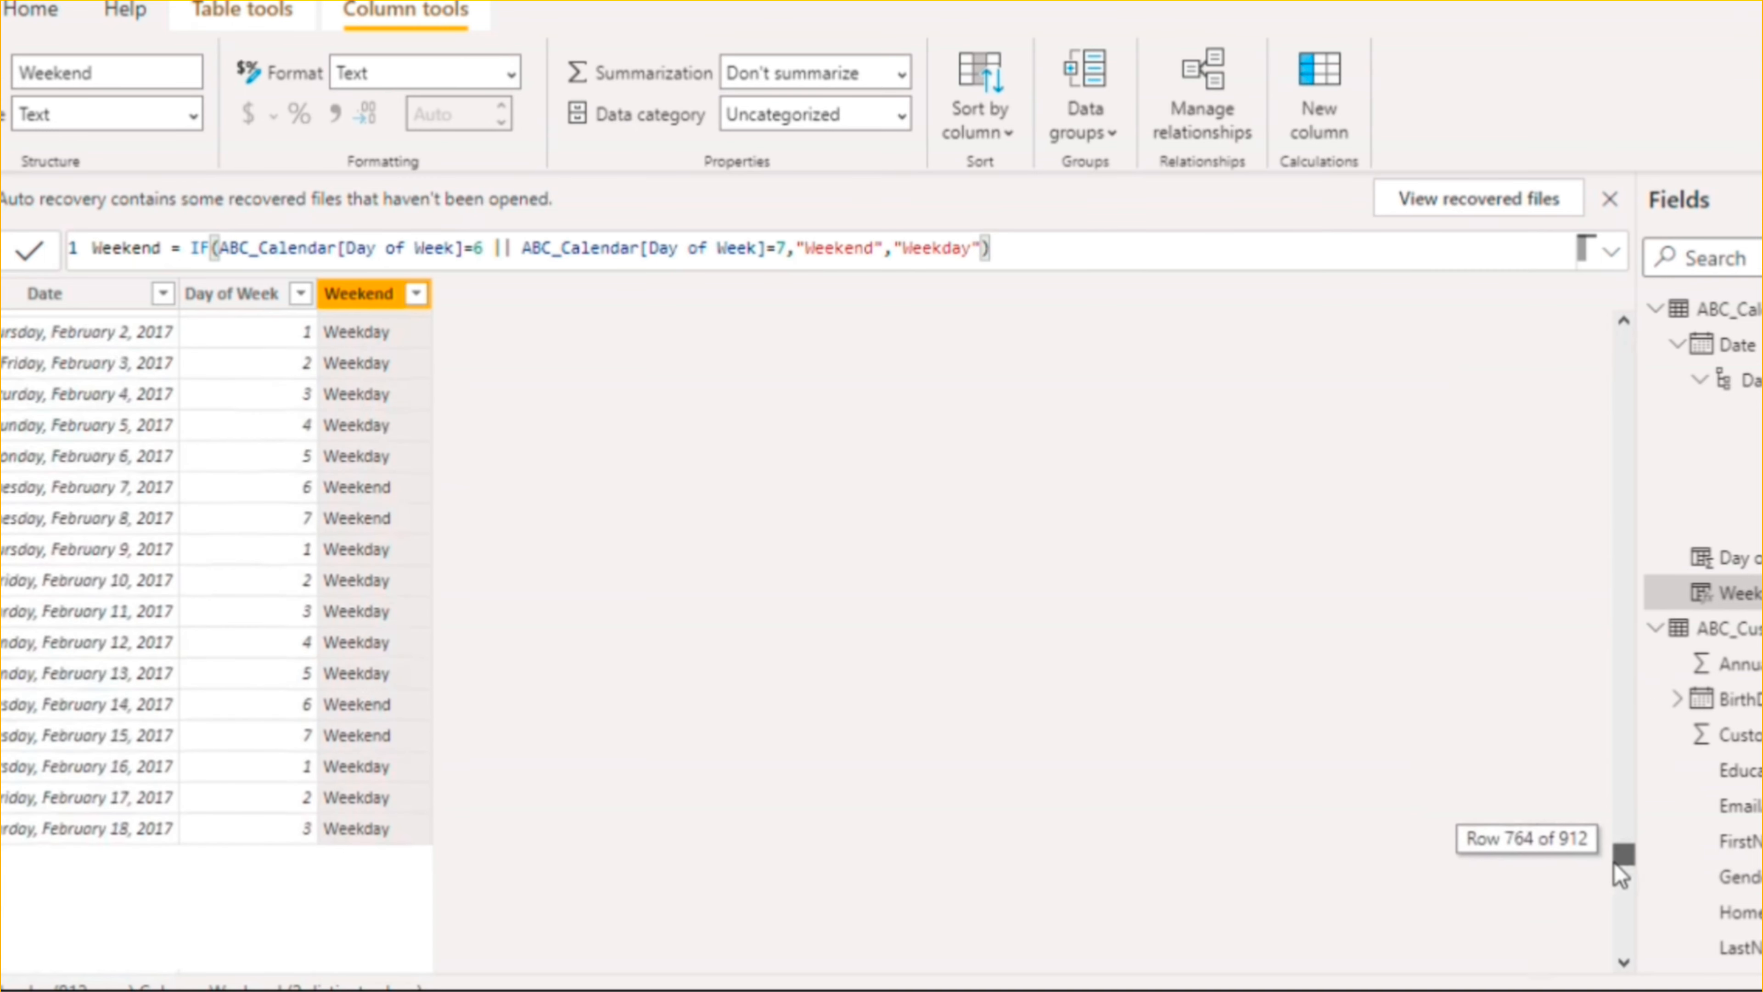